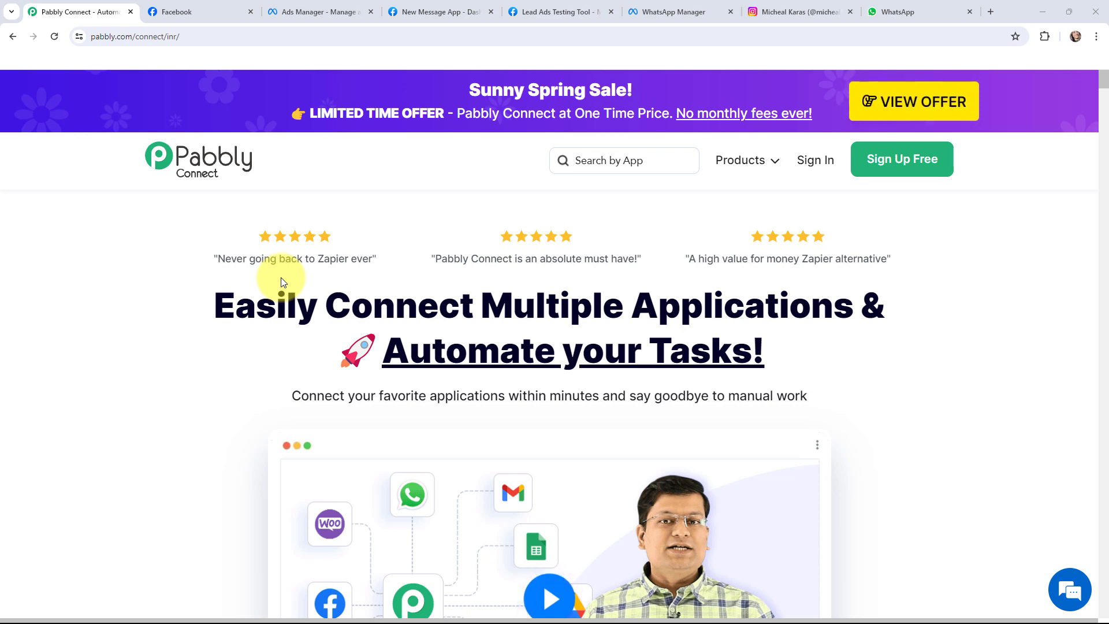
Review the New Leads ad in Ads Manager and the sample lead message in WhatsApp, and return to the Pabbly Connect site
{"action": "left_click", "coordinate": [342, 6]}
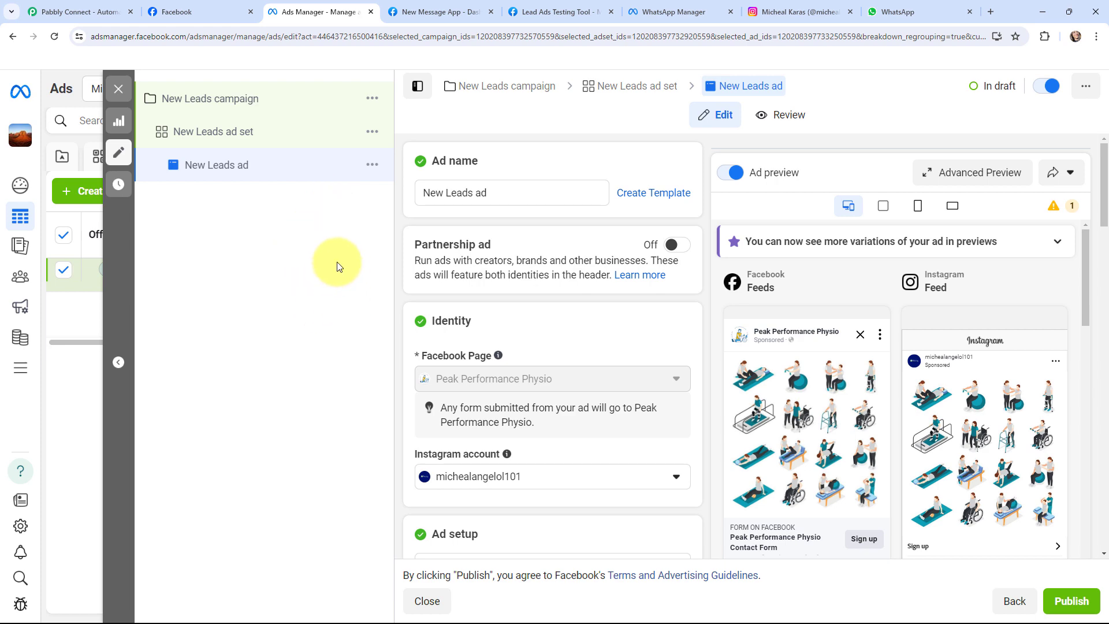
{"action": "left_click", "coordinate": [898, 12]}
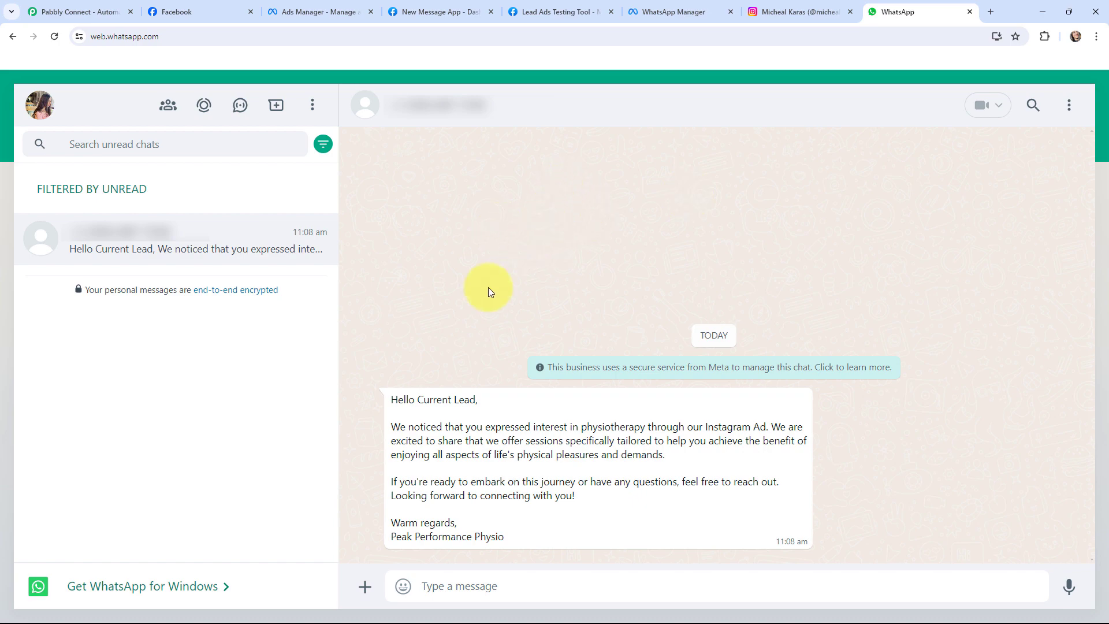
{"action": "left_click", "coordinate": [74, 10]}
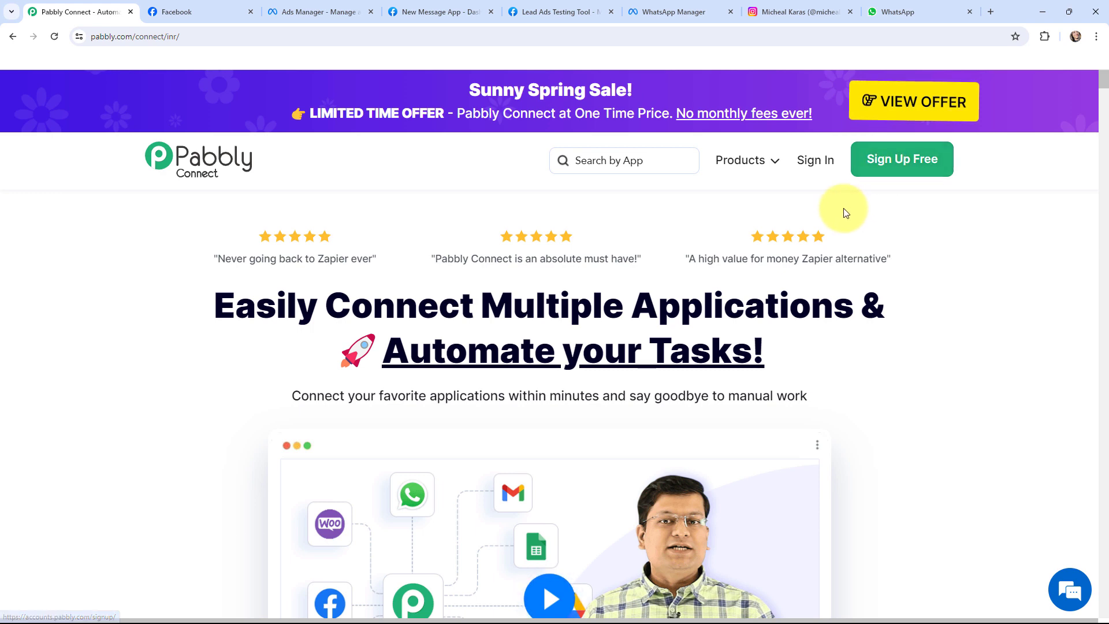
Sign in to Pabbly Connect and create the workflow "Send WhatsApp Message to New Instagram Leads" in the Automation for Instagram folder
{"action": "left_click", "coordinate": [813, 167]}
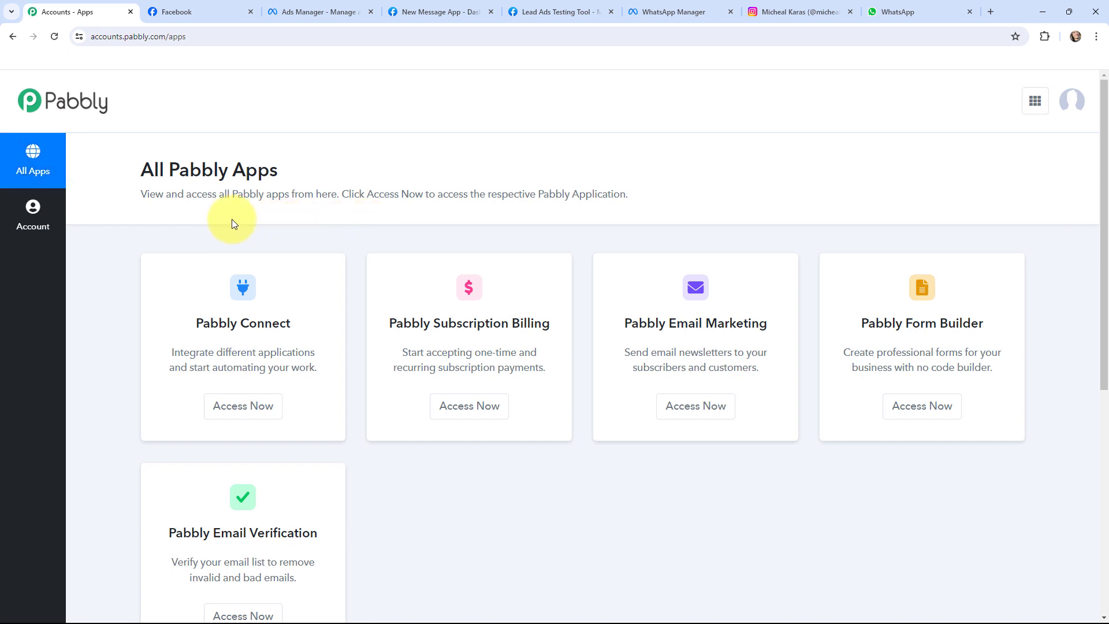
{"action": "left_click", "coordinate": [245, 404]}
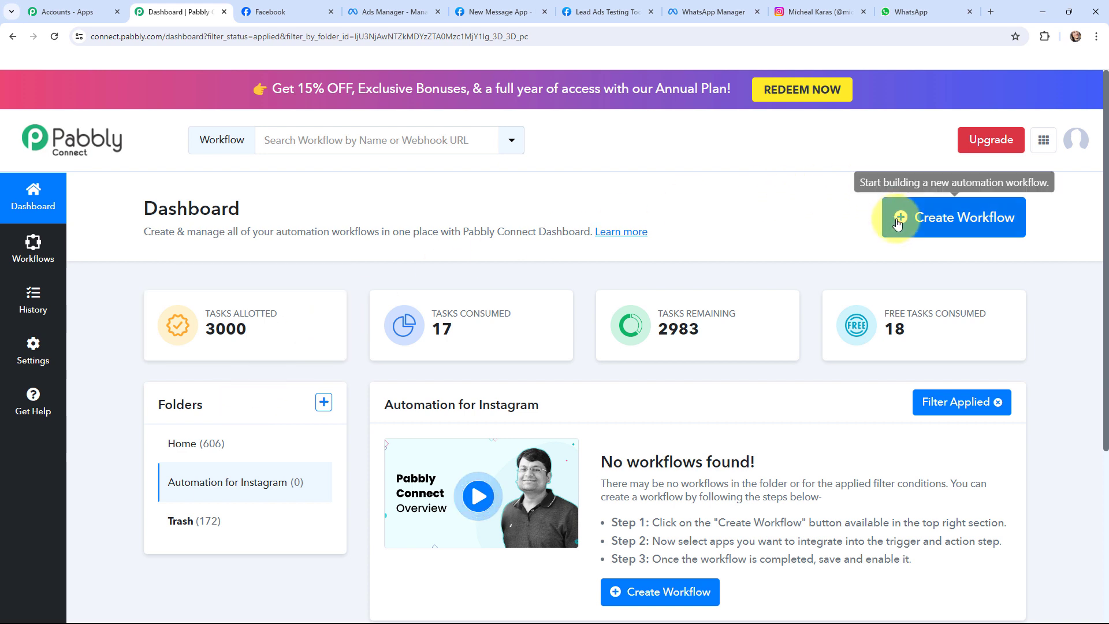
{"action": "left_click", "coordinate": [946, 219]}
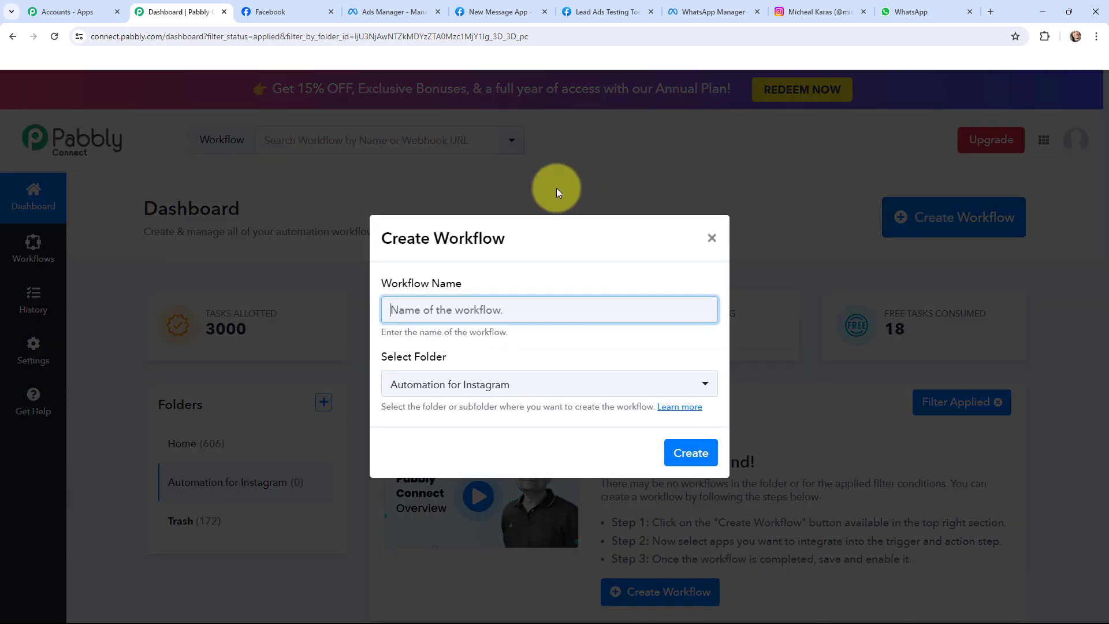
{"action": "type", "text": "Send WhatsApp Message to New Instagram Leads"}
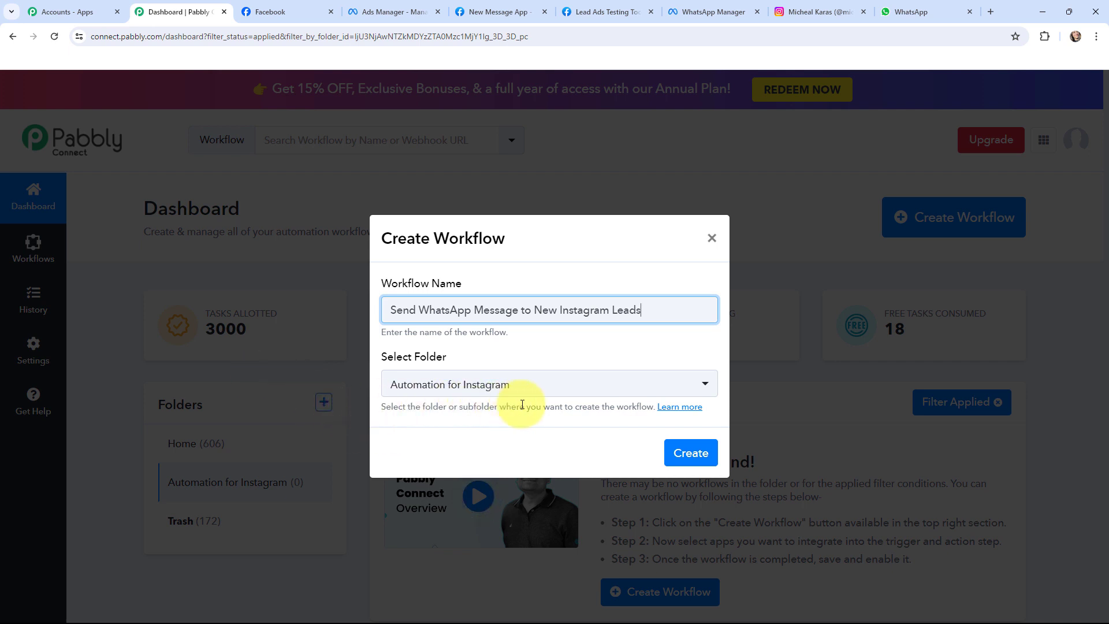
{"action": "left_click", "coordinate": [693, 459]}
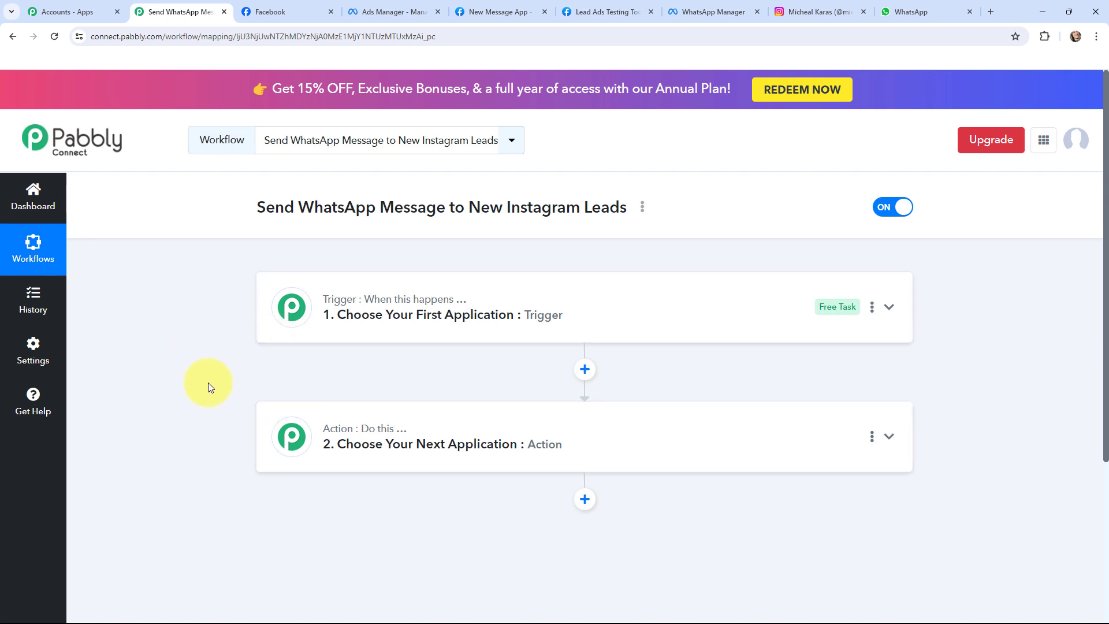
Look at the WhatsApp chat and the Instagram profile the automation will link, and return to the Pabbly Connect workflow
{"action": "left_click", "coordinate": [913, 12]}
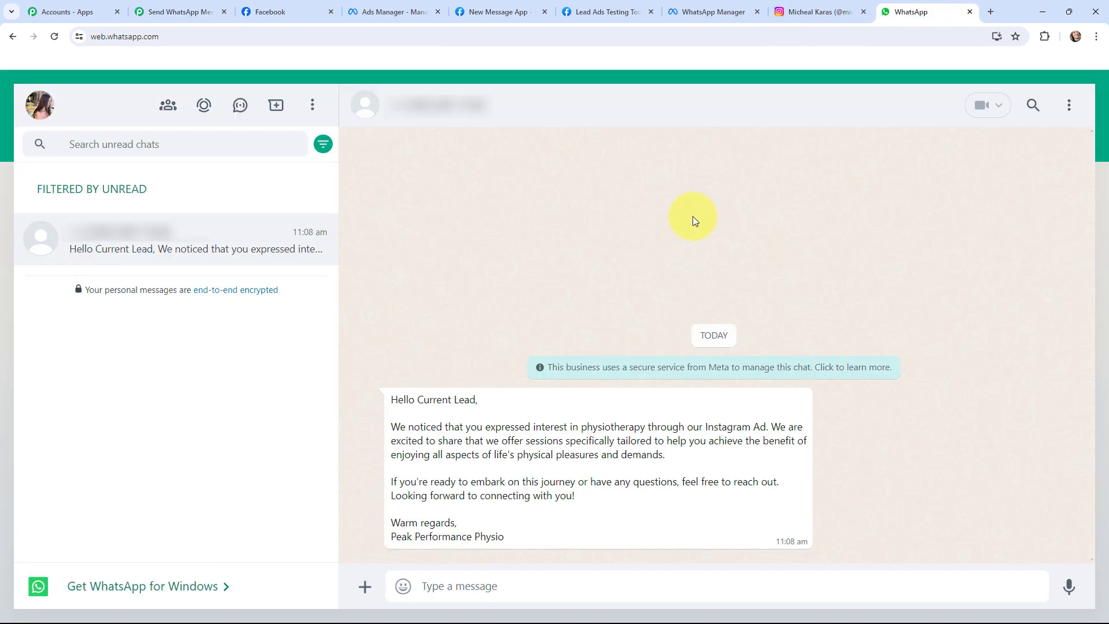
{"action": "left_click", "coordinate": [817, 11]}
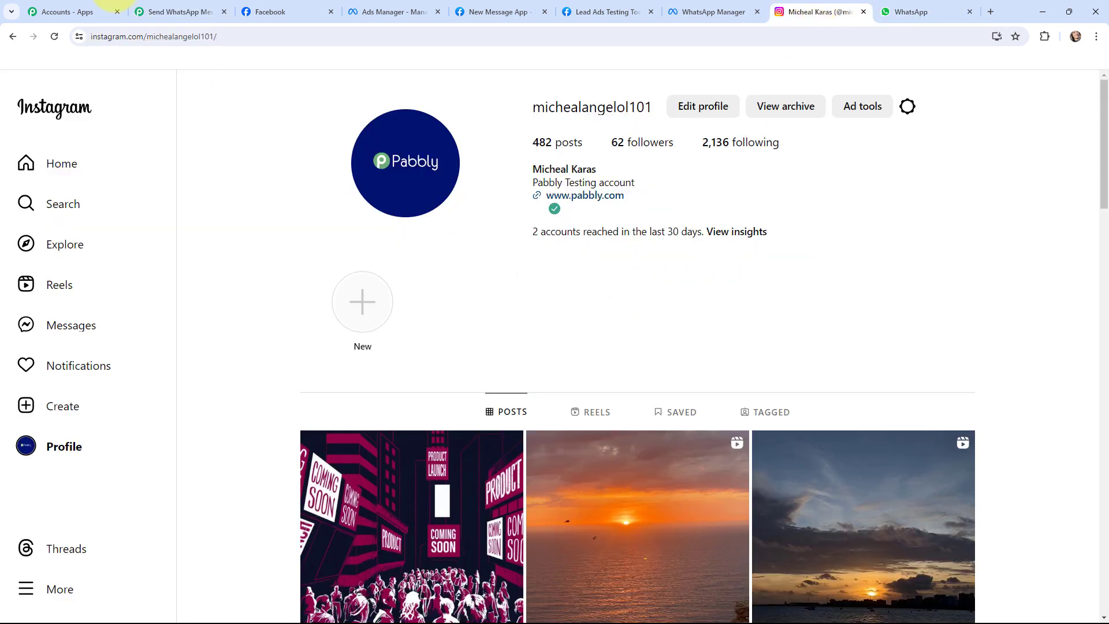
{"action": "left_click", "coordinate": [159, 5]}
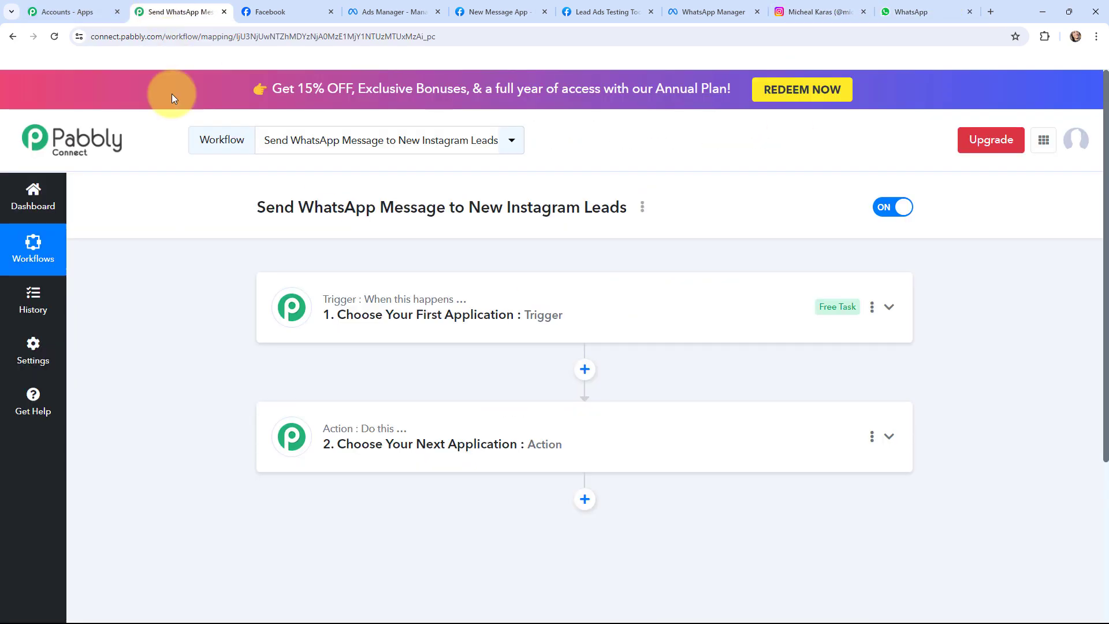
Set the workflow trigger to Instagram Lead Ads with the New Lead (Instant) event
{"action": "left_click", "coordinate": [280, 303]}
{"action": "left_click", "coordinate": [311, 383]}
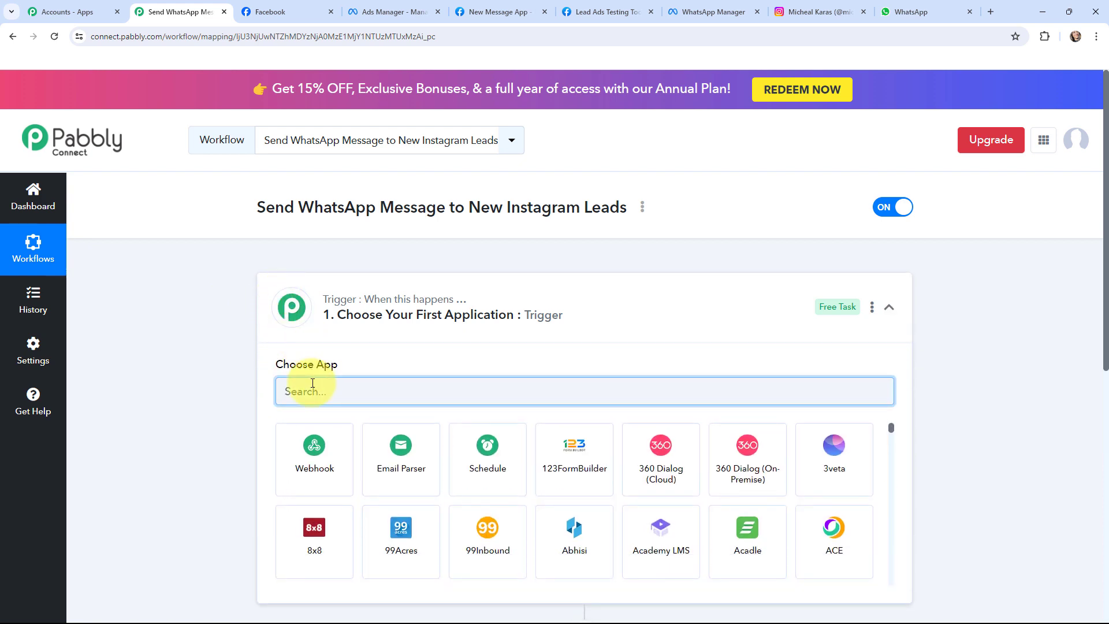
{"action": "type", "text": "inst"}
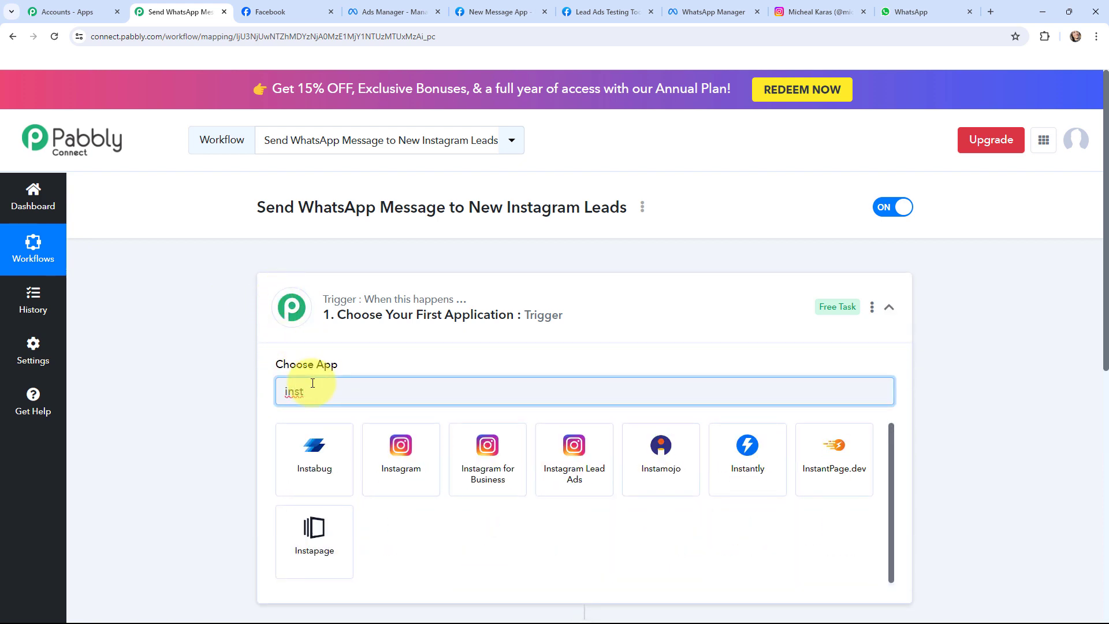
{"action": "left_click", "coordinate": [572, 454]}
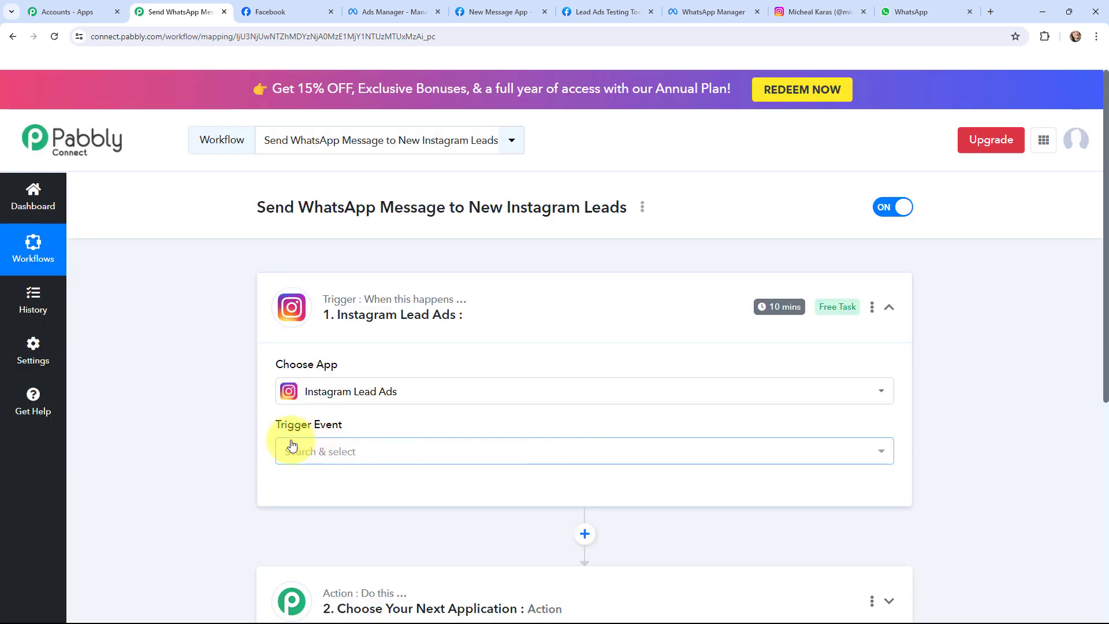
{"action": "left_click", "coordinate": [296, 450]}
{"action": "scroll", "coordinate": [381, 445], "scroll_direction": "down", "scroll_amount": 1}
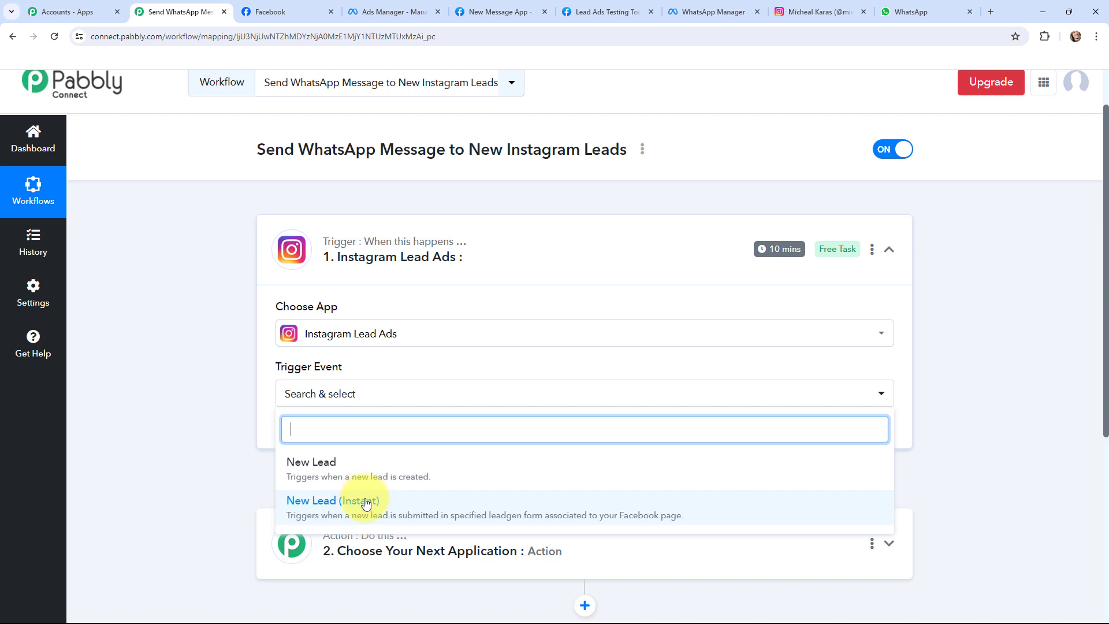
{"action": "left_click", "coordinate": [432, 512]}
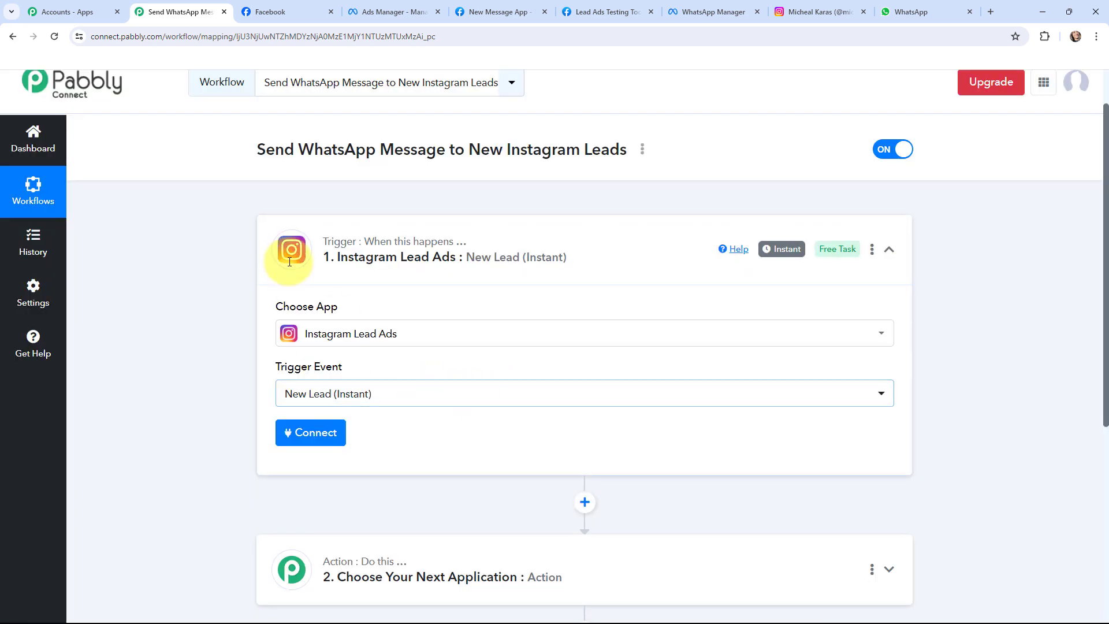
Set the workflow's action app to WhatsApp Cloud API and choose its action event
{"action": "left_click", "coordinate": [292, 251]}
{"action": "left_click", "coordinate": [296, 403]}
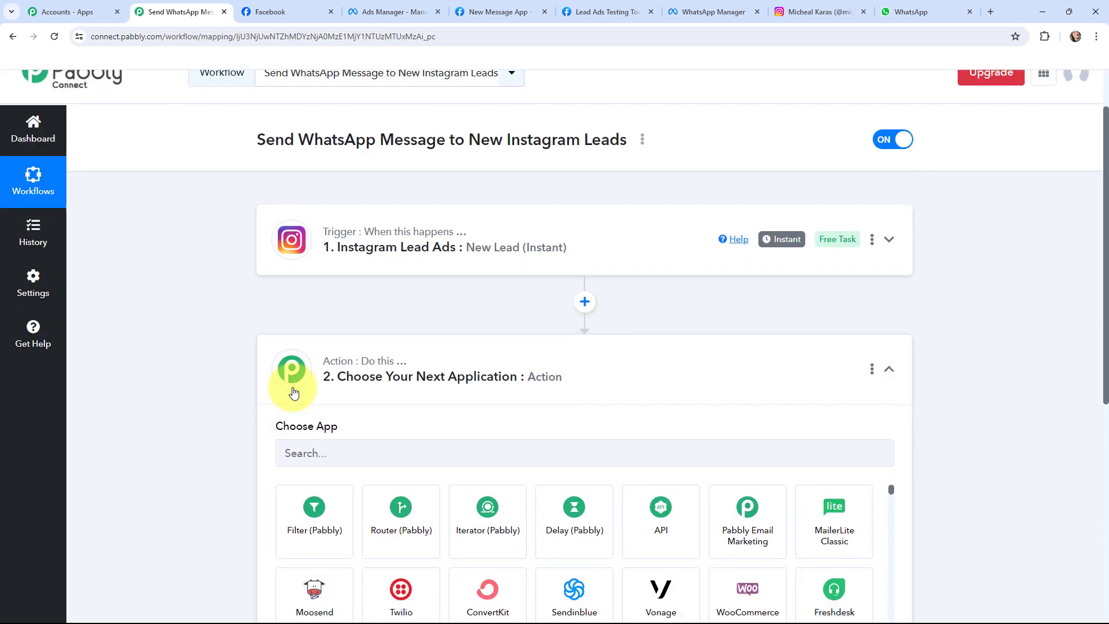
{"action": "left_click", "coordinate": [339, 314]}
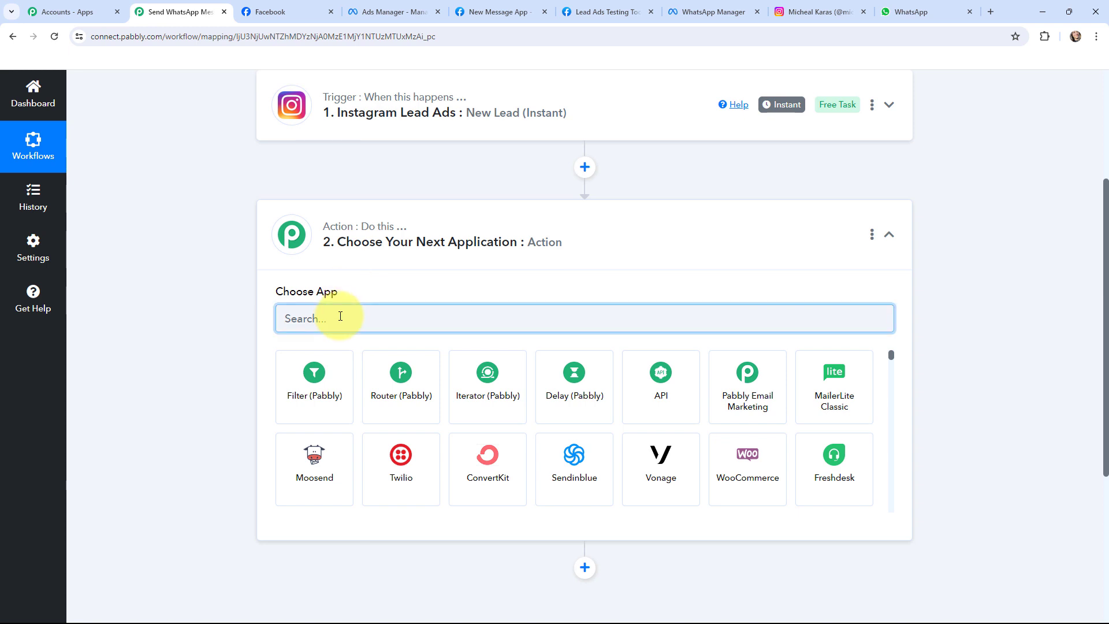
{"action": "type", "text": "whatsapp"}
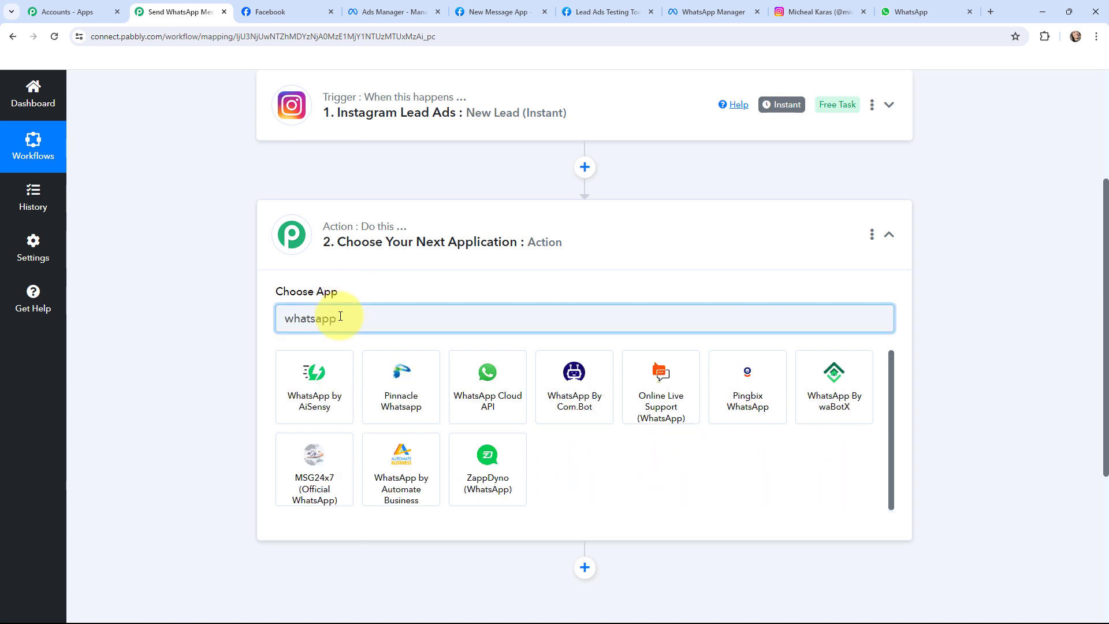
{"action": "left_click", "coordinate": [479, 373]}
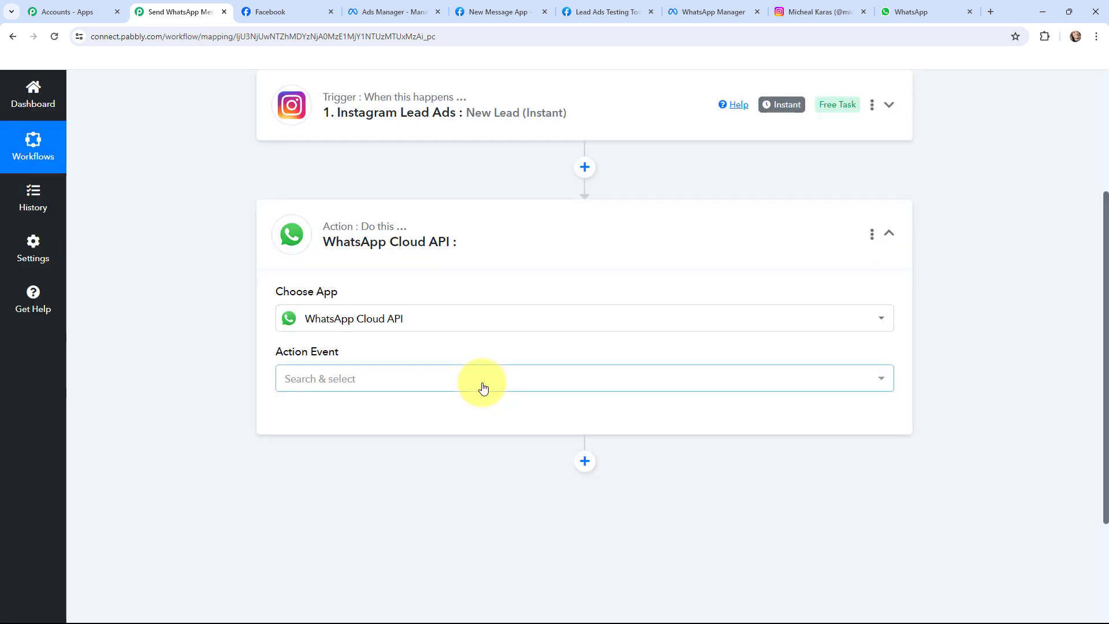
{"action": "left_click", "coordinate": [416, 379]}
{"action": "left_click", "coordinate": [377, 456]}
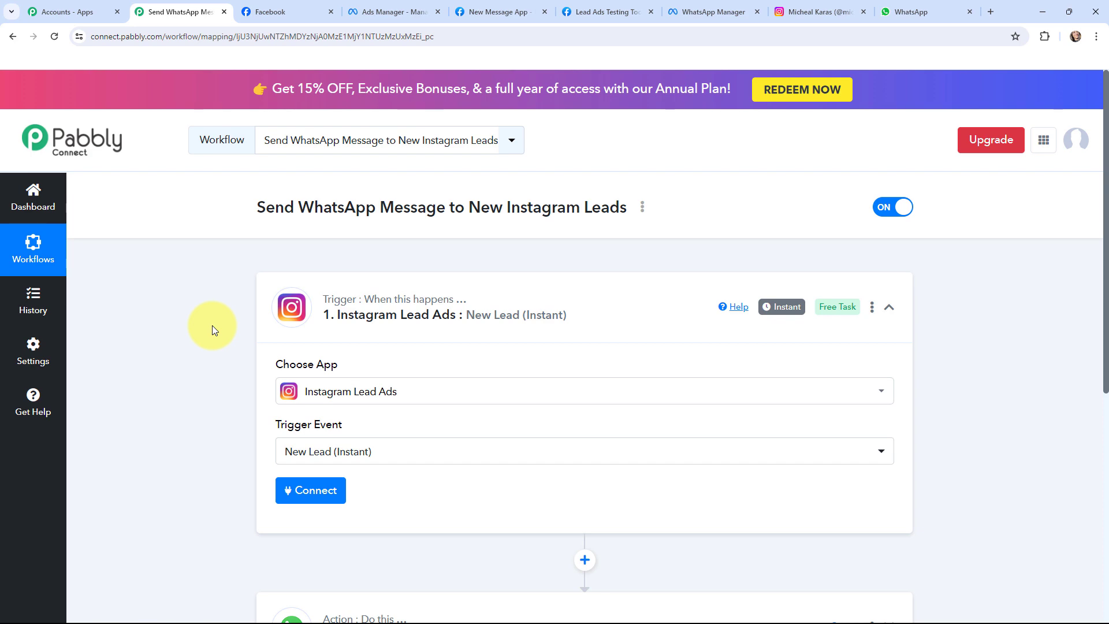
Open the account connection setup for the Instagram Lead Ads trigger
{"action": "left_click", "coordinate": [294, 495]}
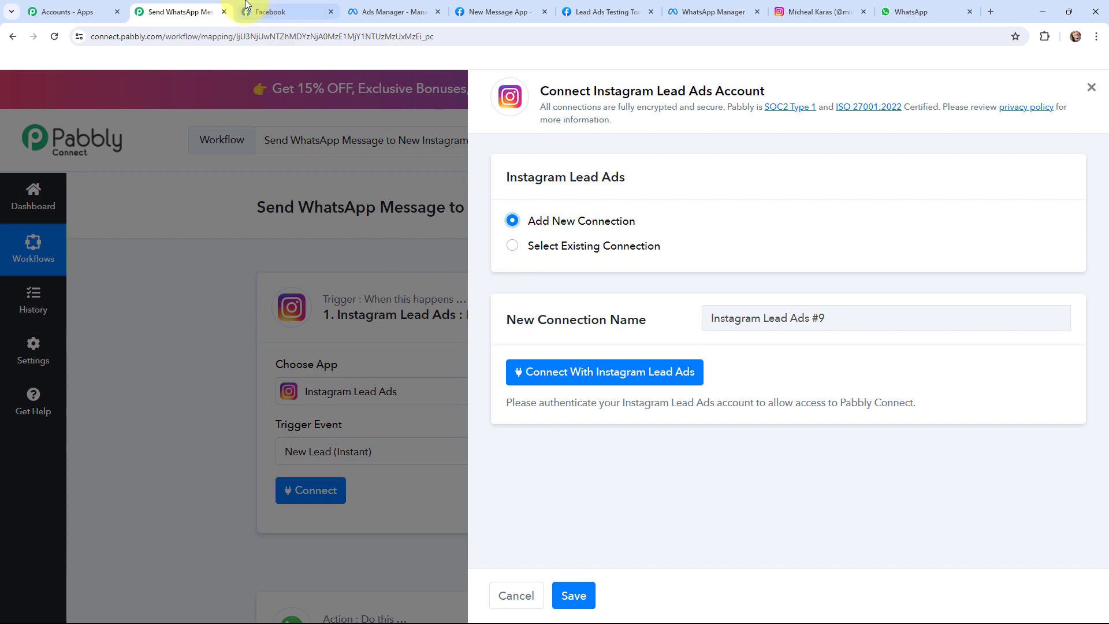
Check that the page and the Instagram account are linked, using Facebook's linked accounts and Instagram's Accounts Center
{"action": "left_click", "coordinate": [283, 12]}
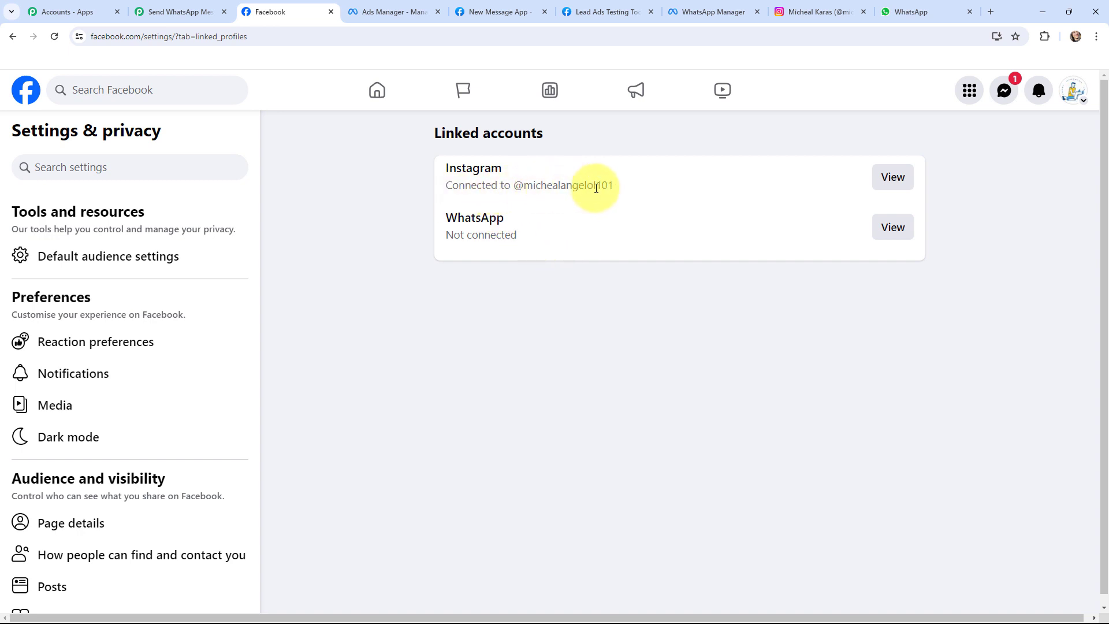
{"action": "left_click", "coordinate": [808, 11]}
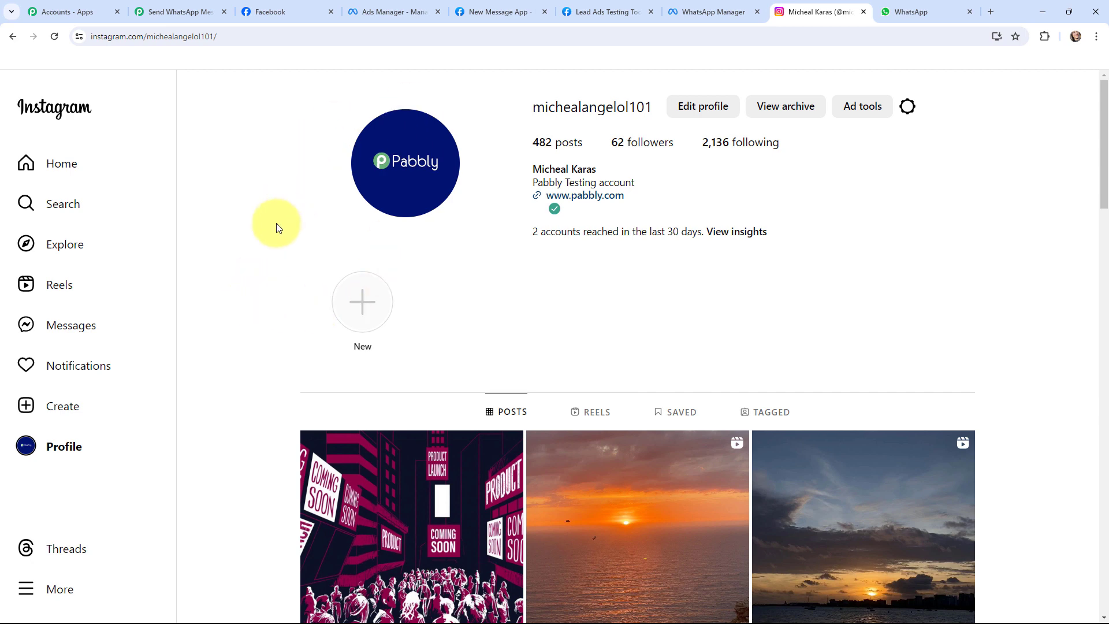
{"action": "left_click", "coordinate": [275, 7]}
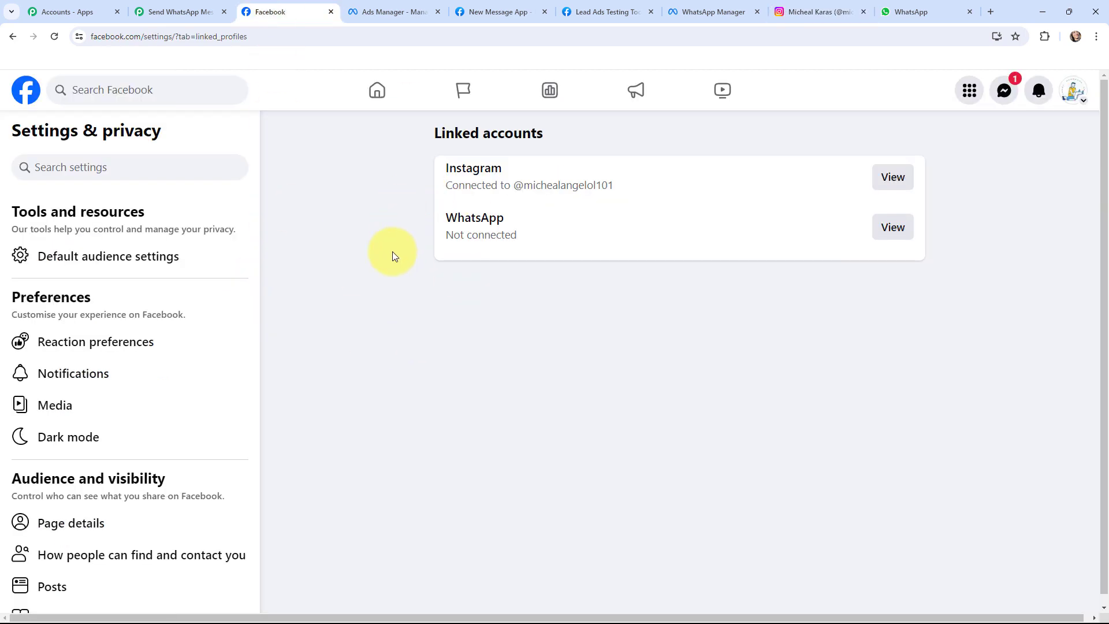
{"action": "left_click", "coordinate": [830, 7]}
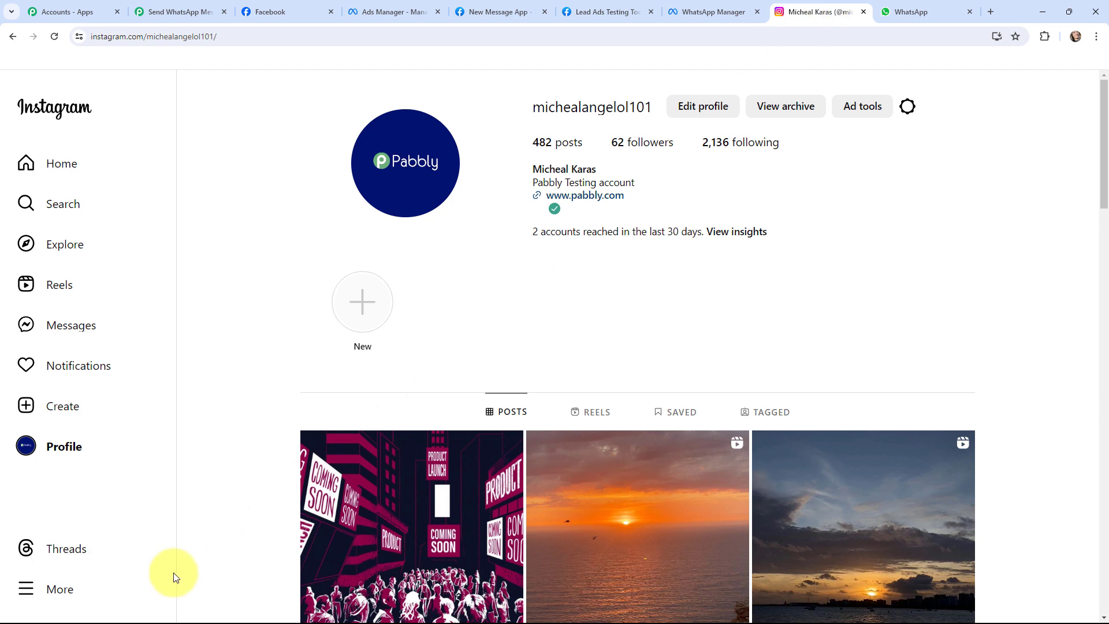
{"action": "left_click", "coordinate": [96, 597]}
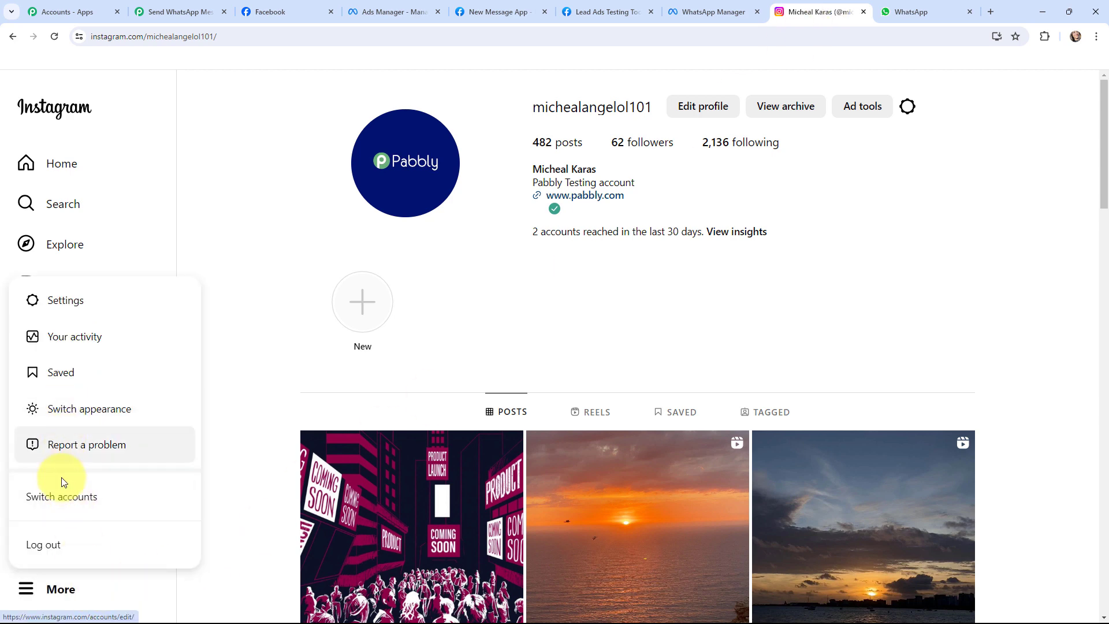
{"action": "left_click", "coordinate": [78, 314]}
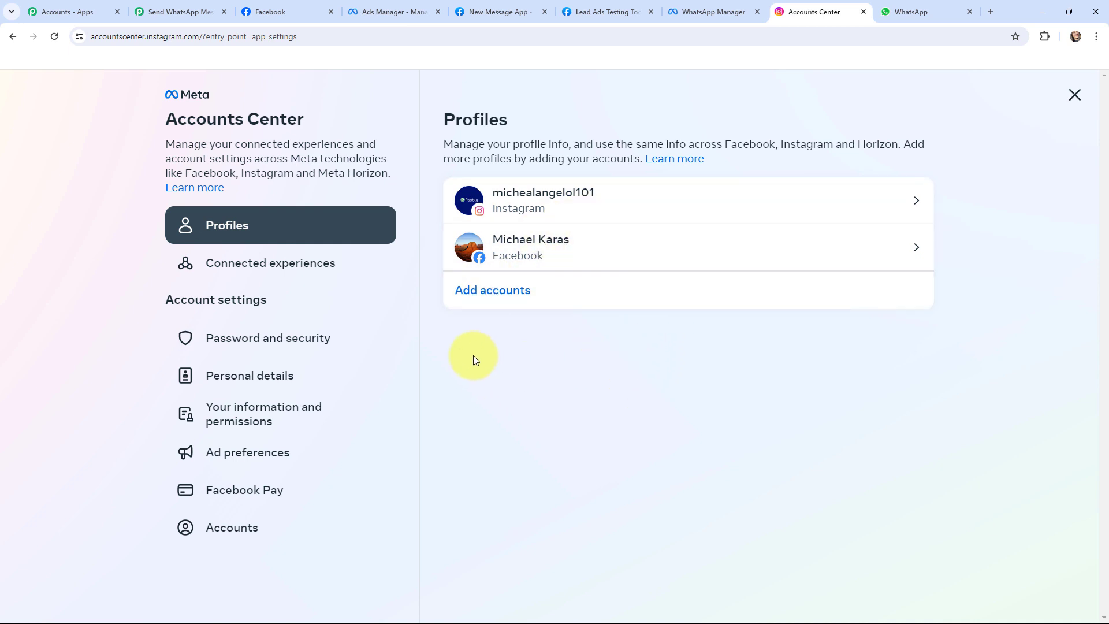
Back in Pabbly Connect, authorize a new Instagram Lead Ads connection through the Facebook account
{"action": "left_click", "coordinate": [179, 12]}
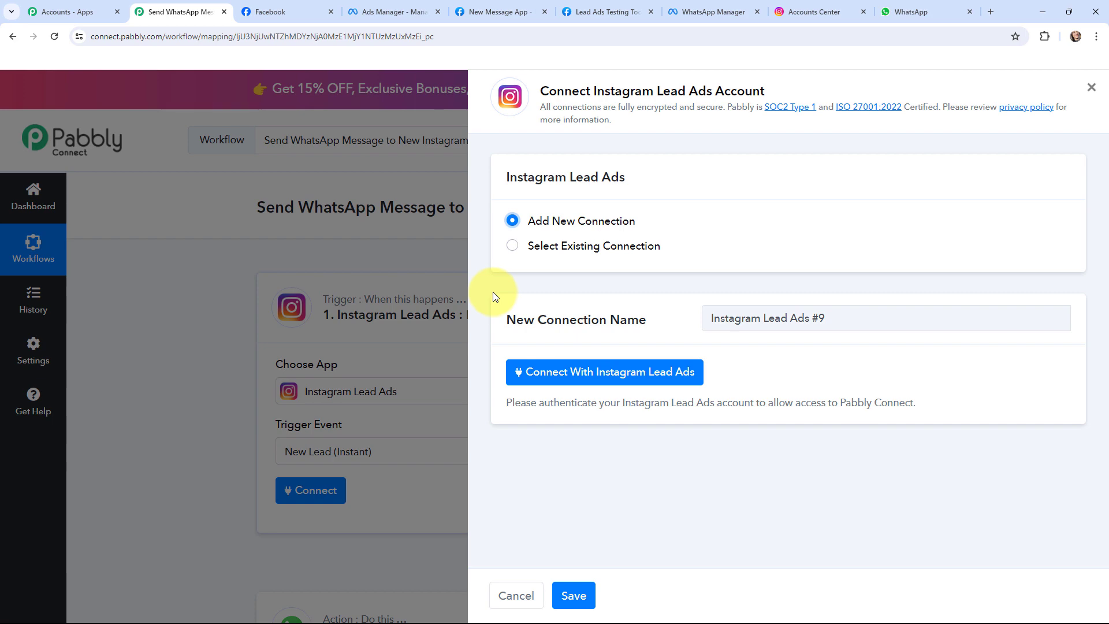
{"action": "left_click", "coordinate": [592, 376]}
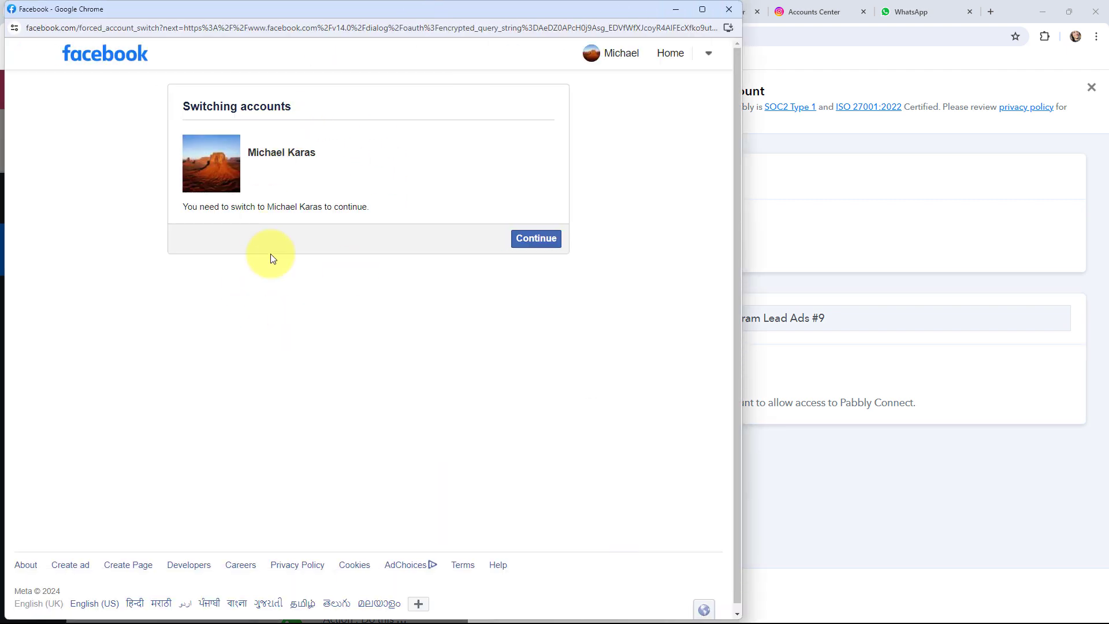
{"action": "left_click", "coordinate": [538, 241]}
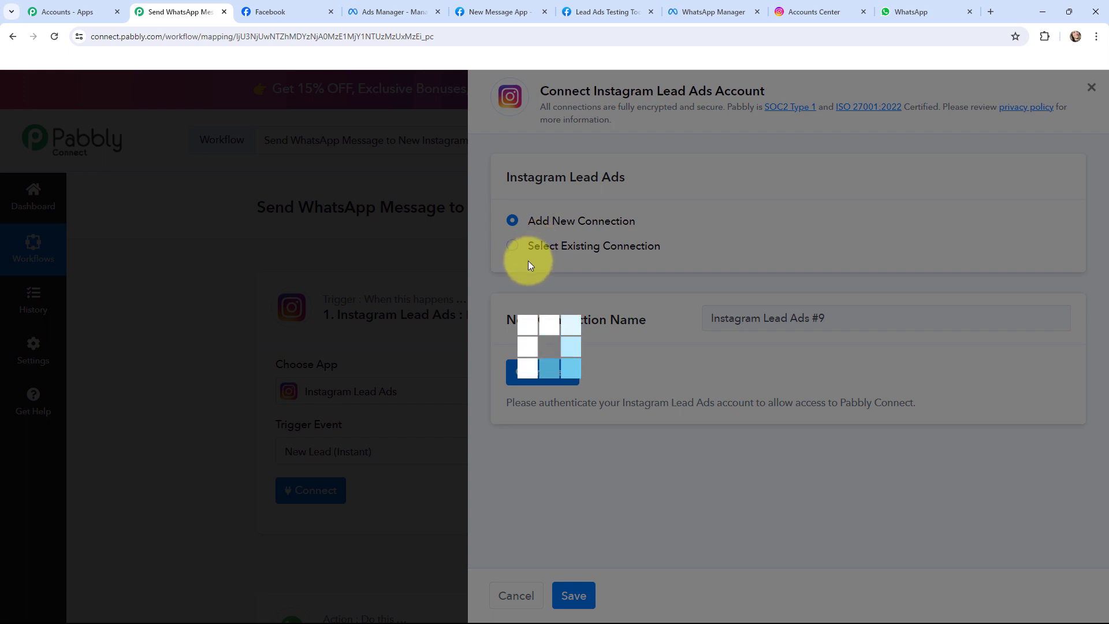
{"action": "scroll", "coordinate": [175, 297], "scroll_direction": "down", "scroll_amount": 3}
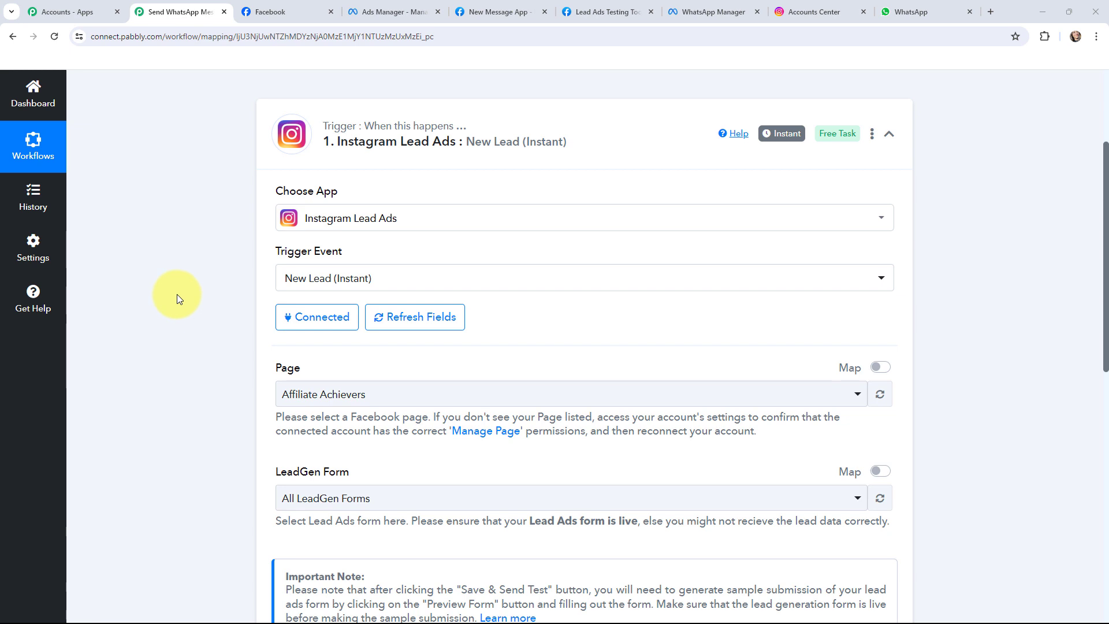
Check in Ads Manager which Facebook page and Instagram account the New Leads ad uses
{"action": "left_click", "coordinate": [390, 12]}
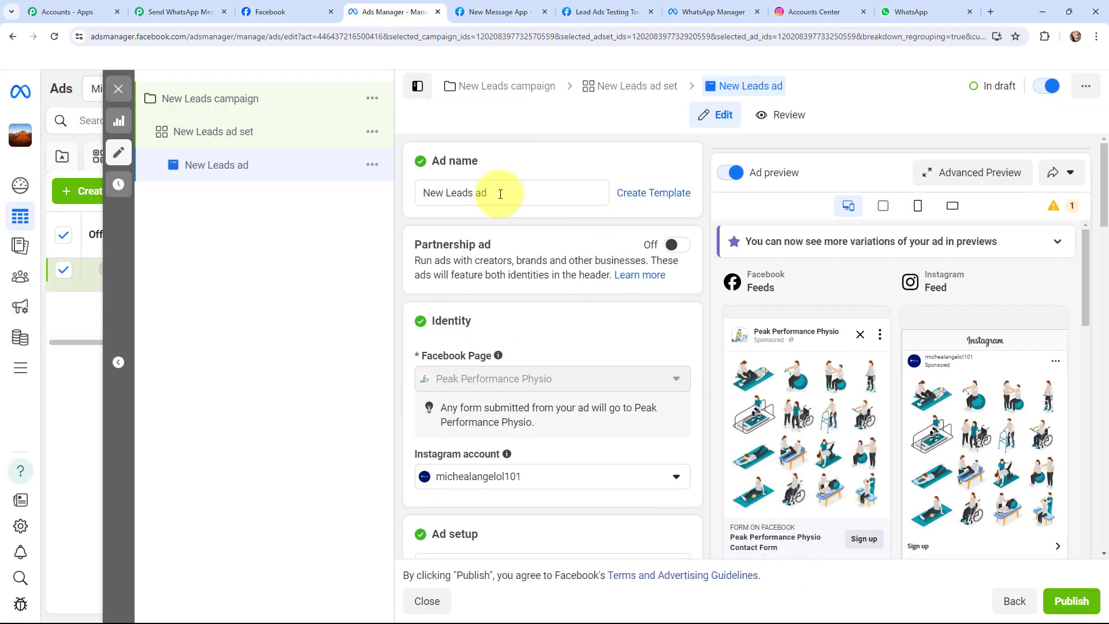
{"action": "scroll", "coordinate": [491, 445], "scroll_direction": "down", "scroll_amount": 1}
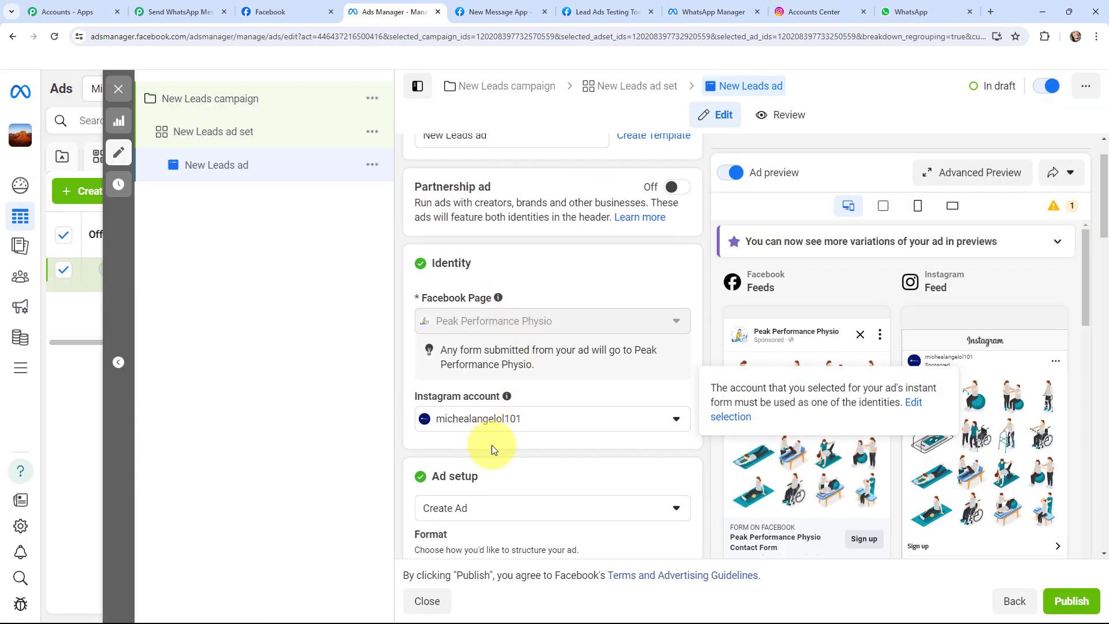
{"action": "scroll", "coordinate": [397, 322], "scroll_direction": "up", "scroll_amount": 1}
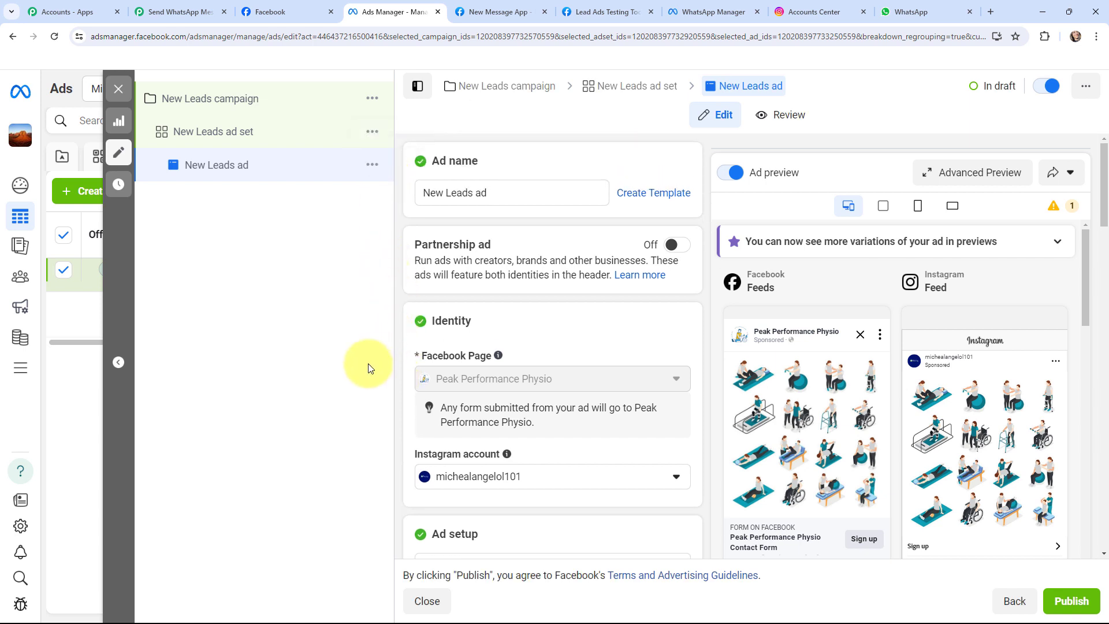
Check in the Peak Performance Physio page's Facebook settings which Instagram account is linked to it
{"action": "mouse_move", "coordinate": [411, 374]}
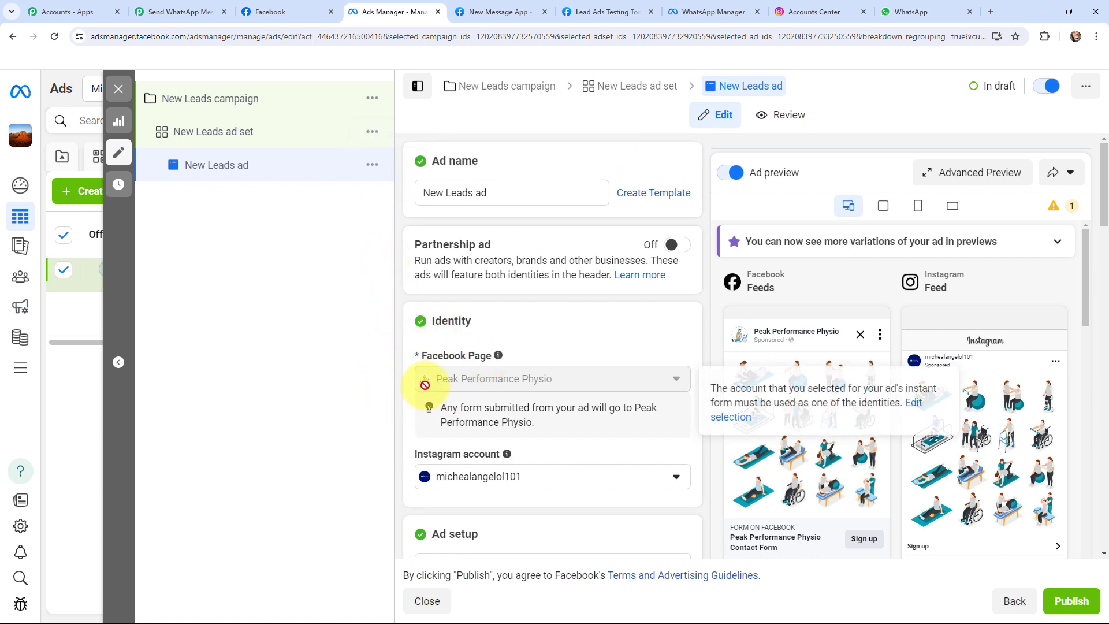
{"action": "left_click", "coordinate": [276, 13]}
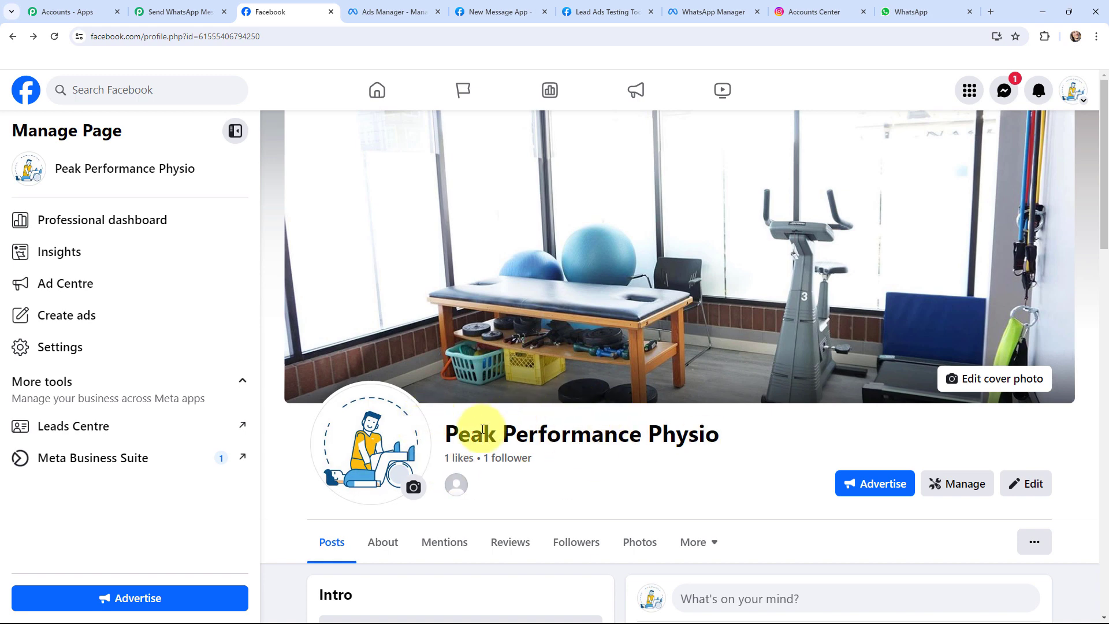
{"action": "left_click", "coordinate": [148, 348]}
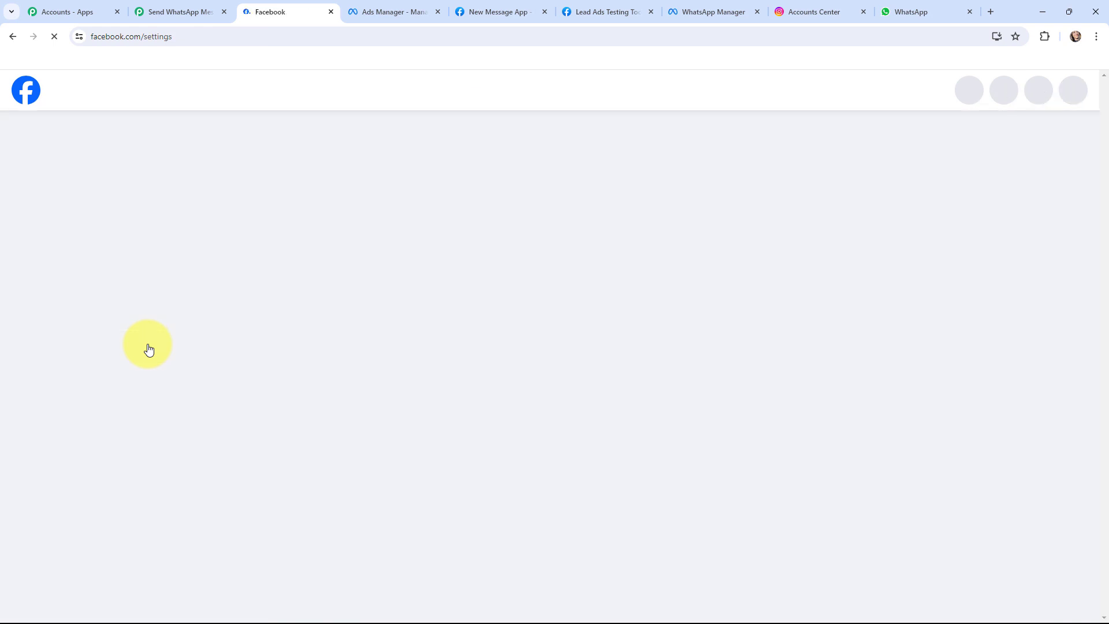
{"action": "scroll", "coordinate": [145, 370], "scroll_direction": "down", "scroll_amount": 8}
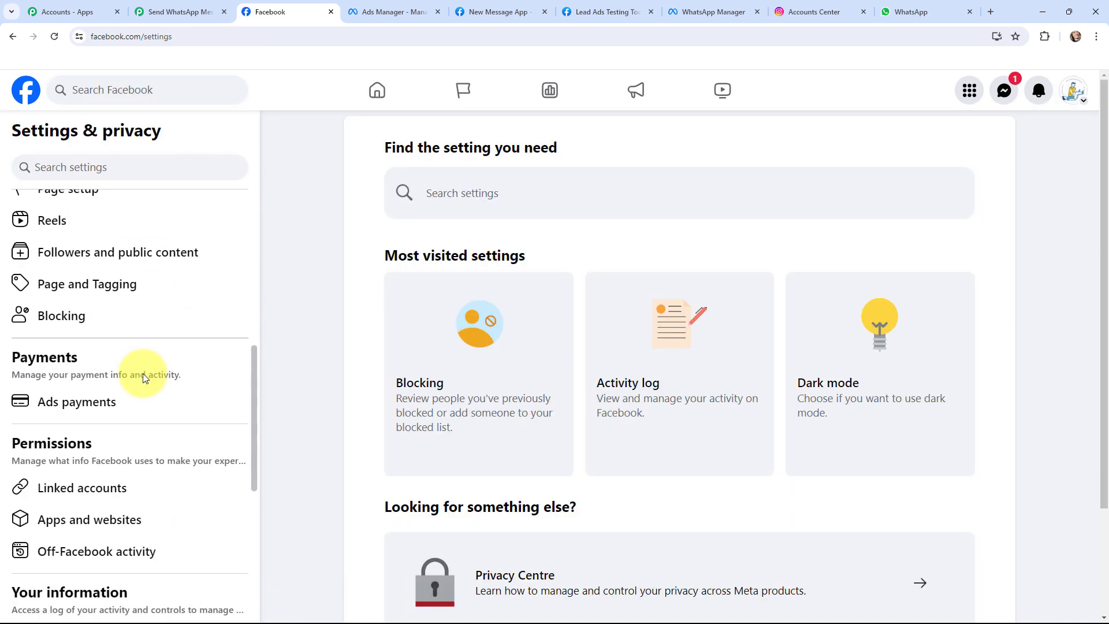
{"action": "scroll", "coordinate": [144, 373], "scroll_direction": "down", "scroll_amount": 2}
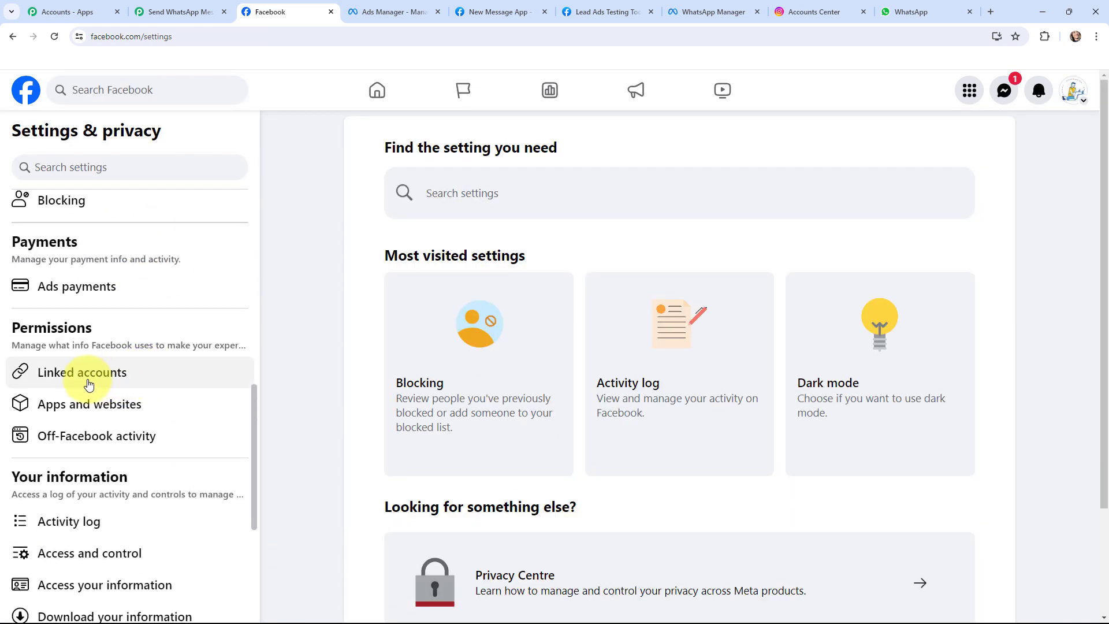
{"action": "left_click", "coordinate": [124, 375]}
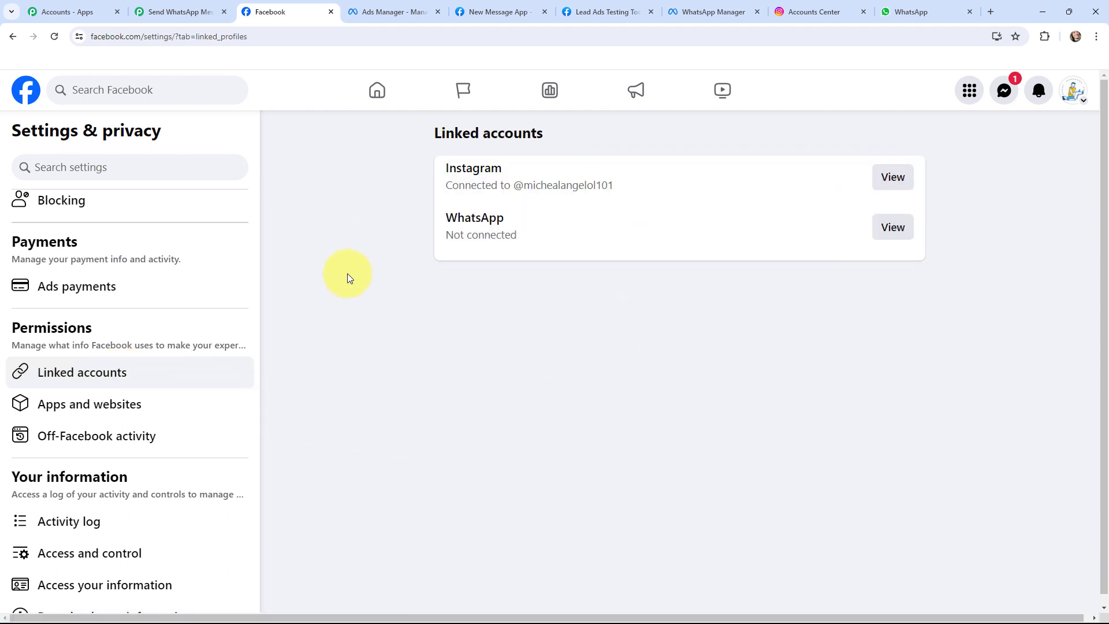
Check in Ads Manager which instant form is selected for the New Leads ad
{"action": "key", "text": "ctrl+Tab"}
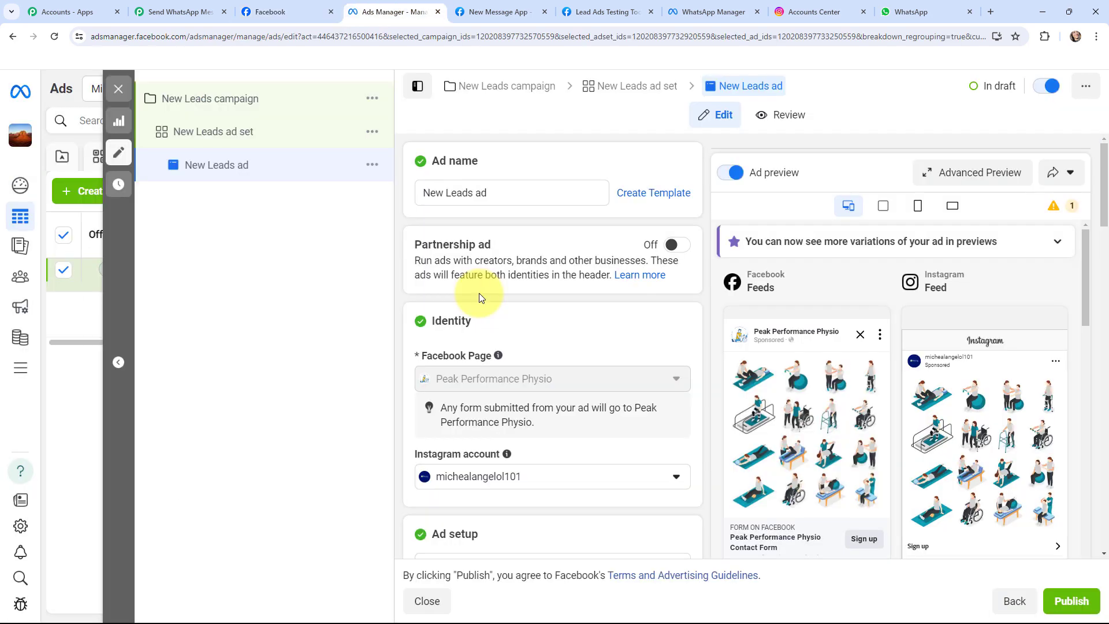
{"action": "scroll", "coordinate": [479, 293], "scroll_direction": "down", "scroll_amount": 15}
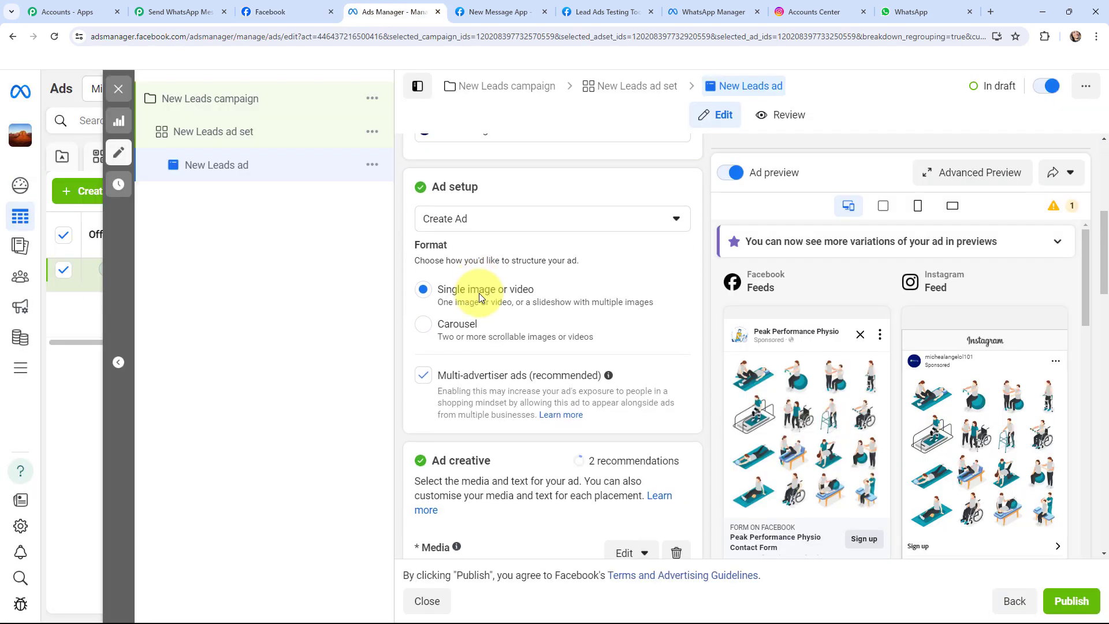
{"action": "scroll", "coordinate": [480, 293], "scroll_direction": "down", "scroll_amount": 8}
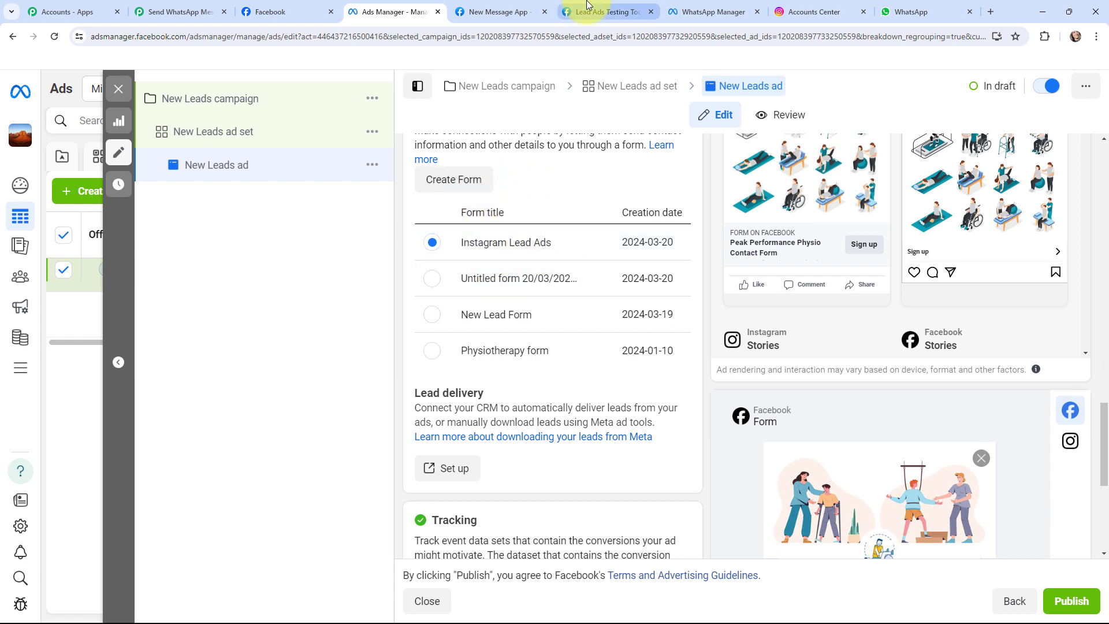
Preview the Instagram Lead Ads form in Meta's Lead Ads Testing Tool, then close the preview without submitting it
{"action": "left_click", "coordinate": [604, 12]}
{"action": "left_click", "coordinate": [392, 11]}
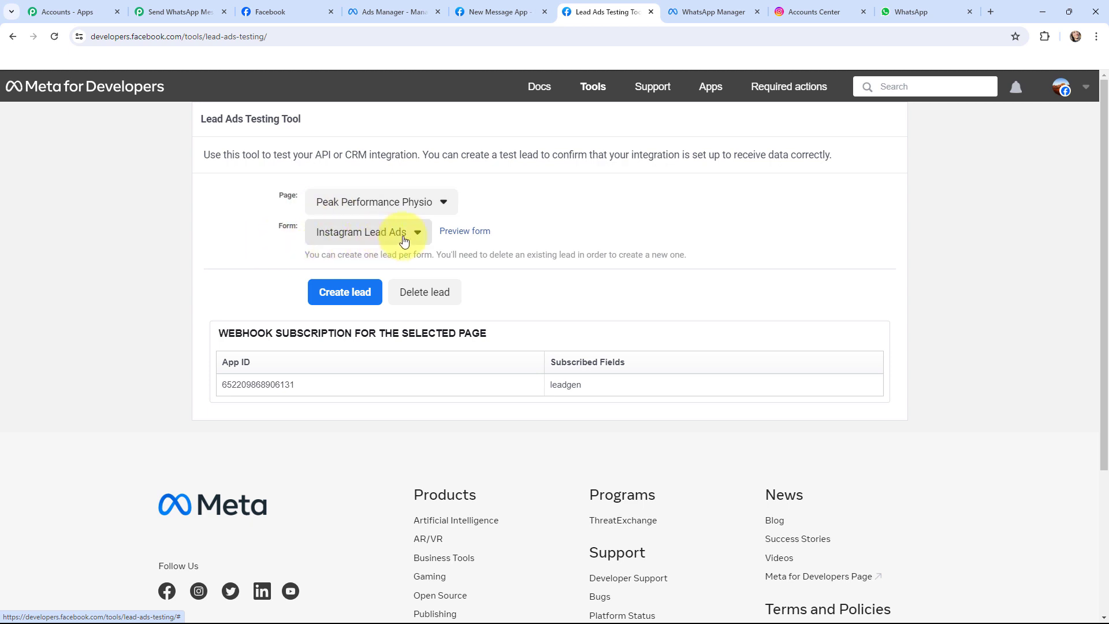
{"action": "left_click", "coordinate": [459, 232]}
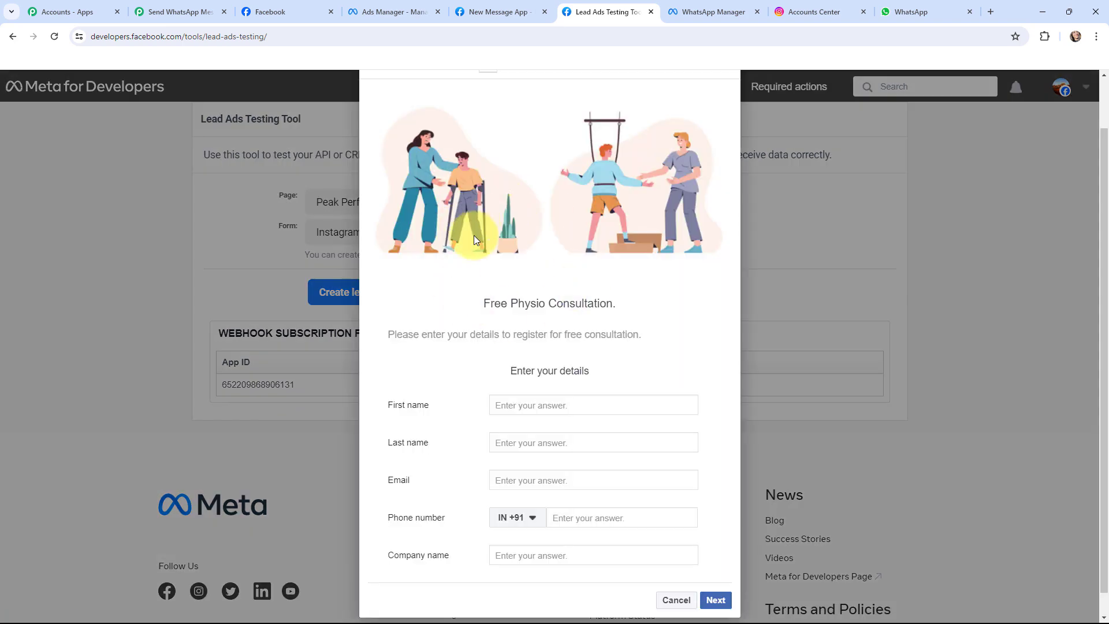
{"action": "left_click", "coordinate": [677, 600]}
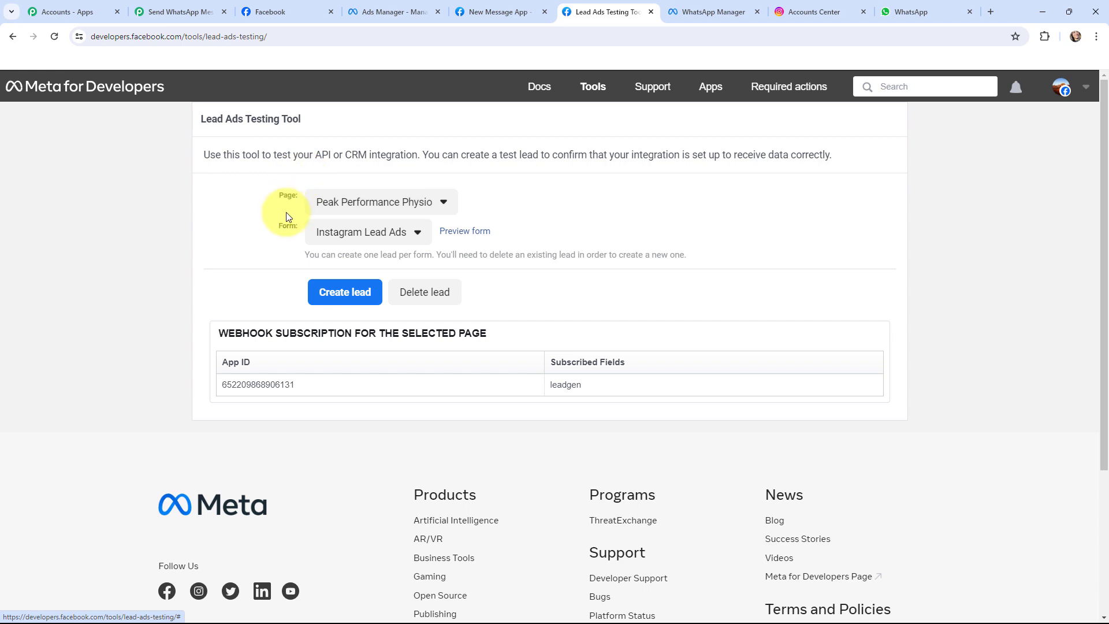
Back in Pabbly Connect, set the Instagram Lead Ads trigger's page to Peak Performance Physio
{"action": "left_click", "coordinate": [173, 12]}
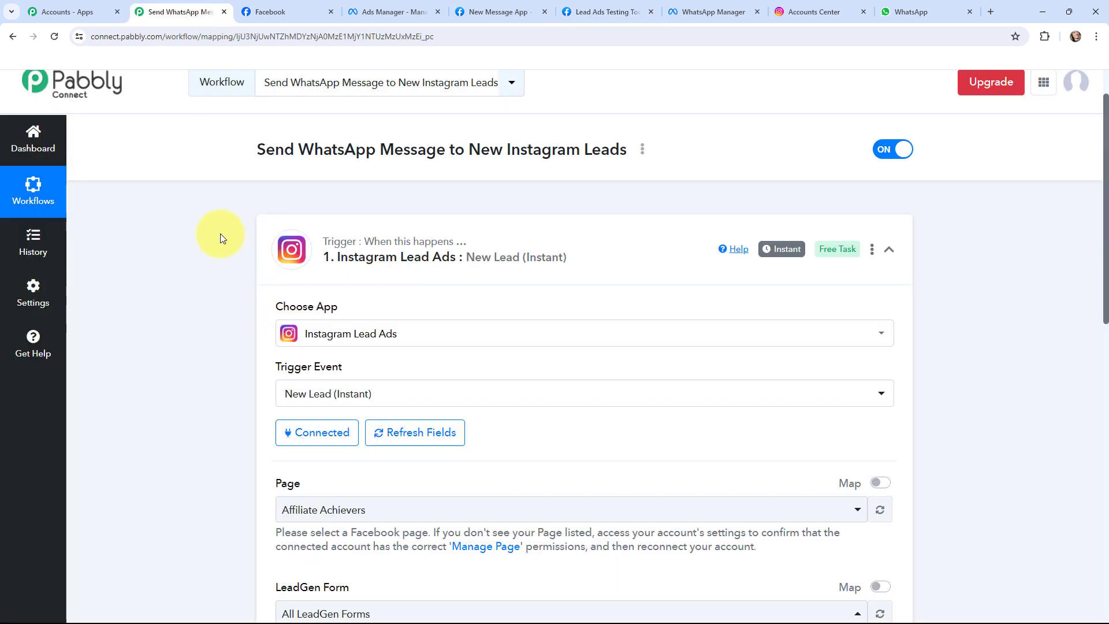
{"action": "scroll", "coordinate": [220, 237], "scroll_direction": "down", "scroll_amount": 2}
{"action": "scroll", "coordinate": [220, 234], "scroll_direction": "down", "scroll_amount": 1}
{"action": "left_click", "coordinate": [342, 339]}
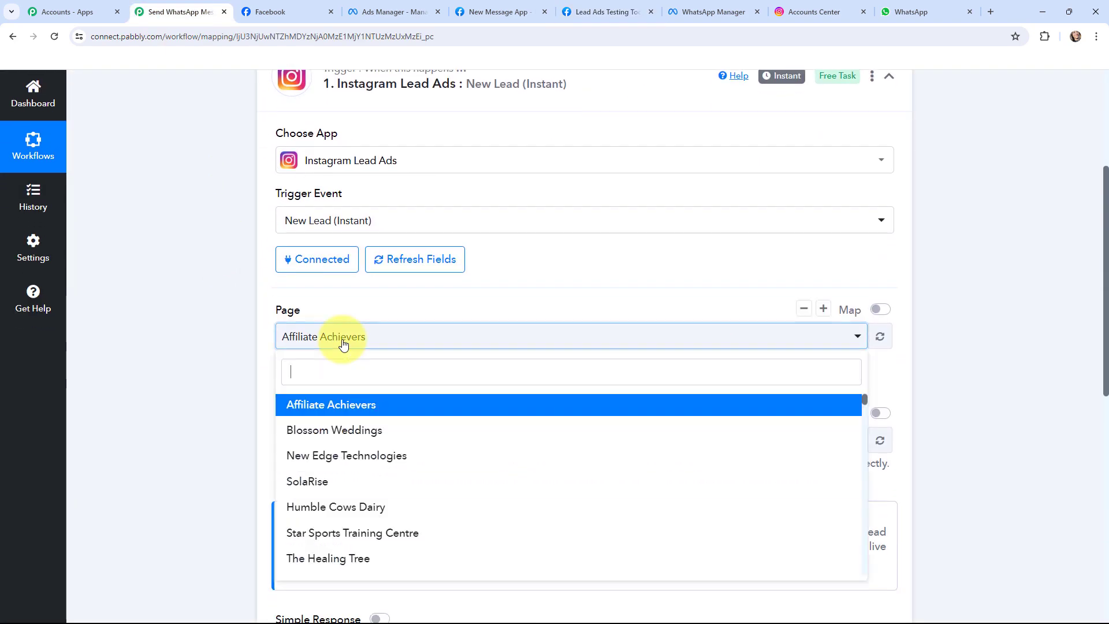
{"action": "type", "text": "peak"}
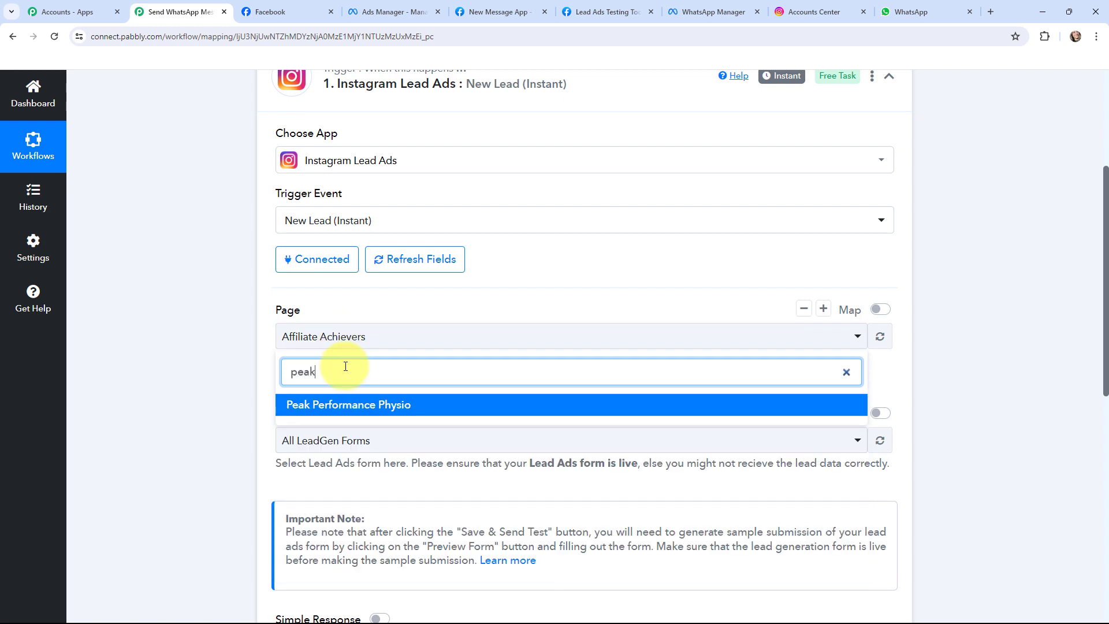
{"action": "left_click", "coordinate": [354, 412]}
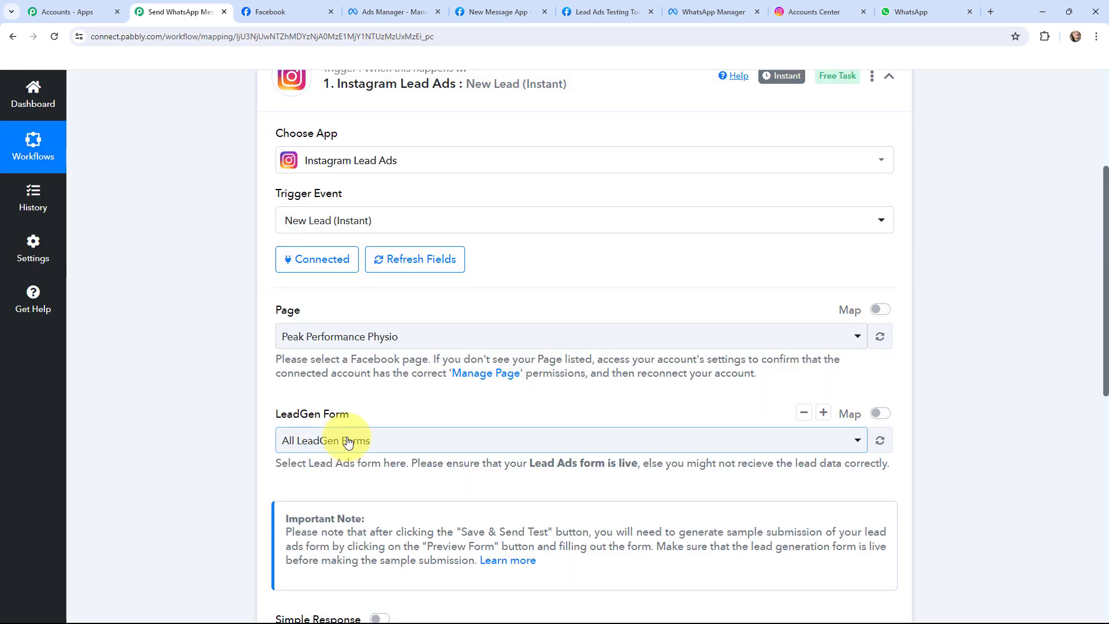
Select Instagram Lead Ads as the LeadGen form, then save the trigger and send a test request
{"action": "left_click", "coordinate": [348, 441]}
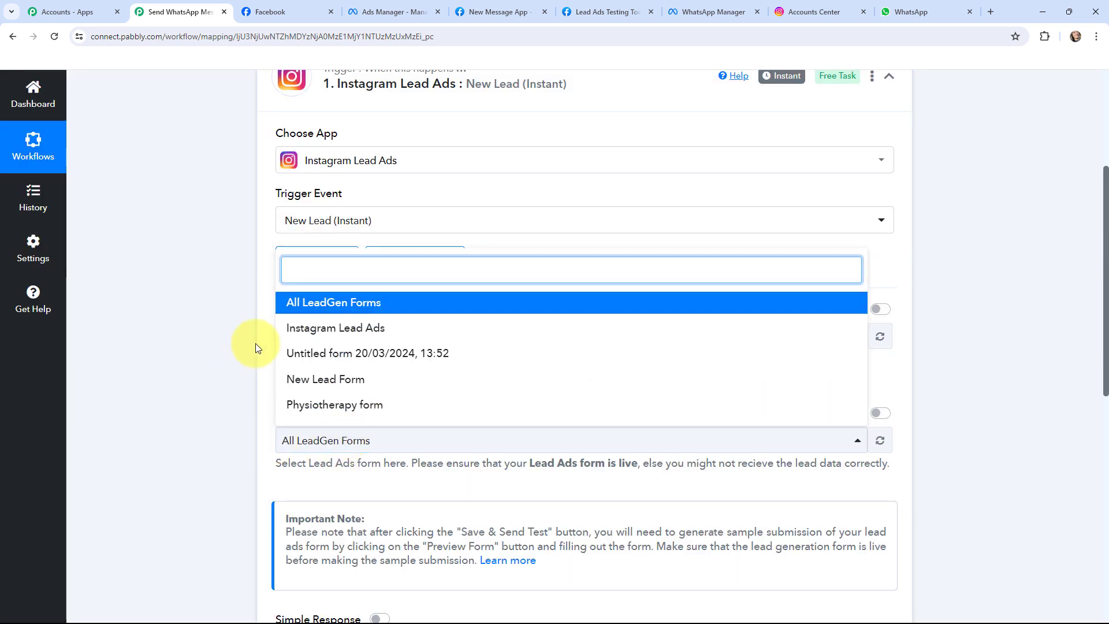
{"action": "left_click", "coordinate": [353, 329]}
{"action": "left_click", "coordinate": [239, 393]}
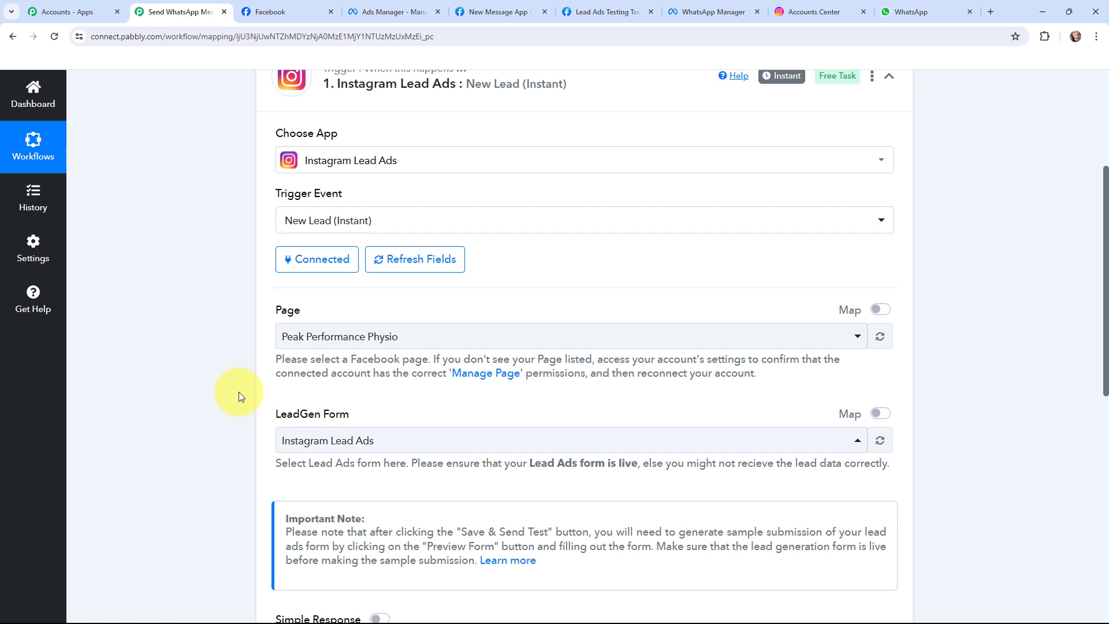
{"action": "scroll", "coordinate": [238, 391], "scroll_direction": "down", "scroll_amount": 3}
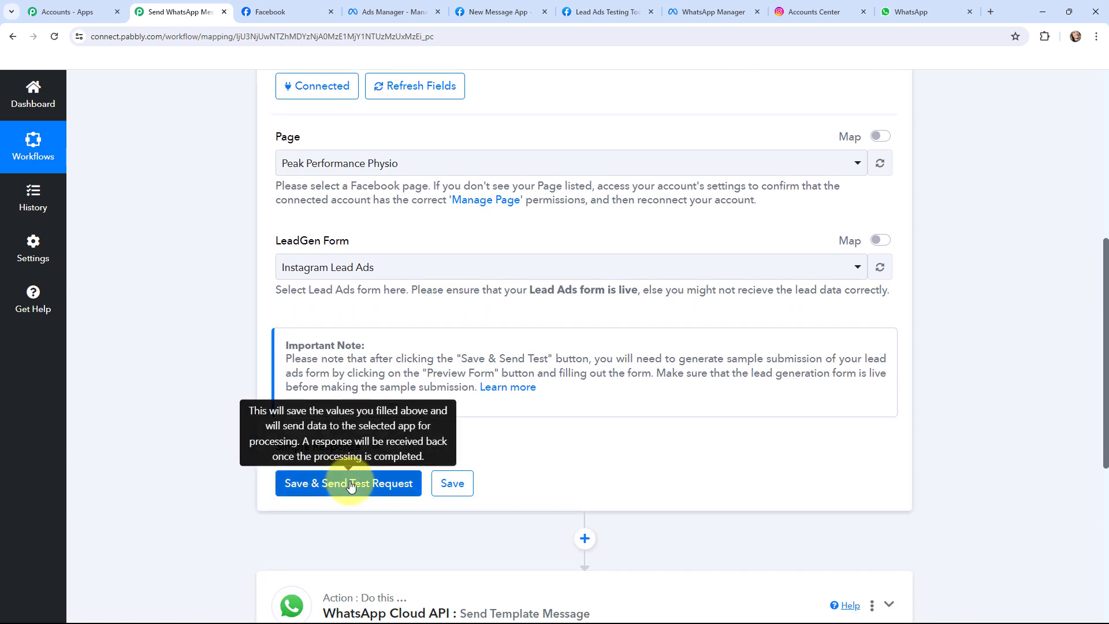
{"action": "left_click", "coordinate": [351, 487]}
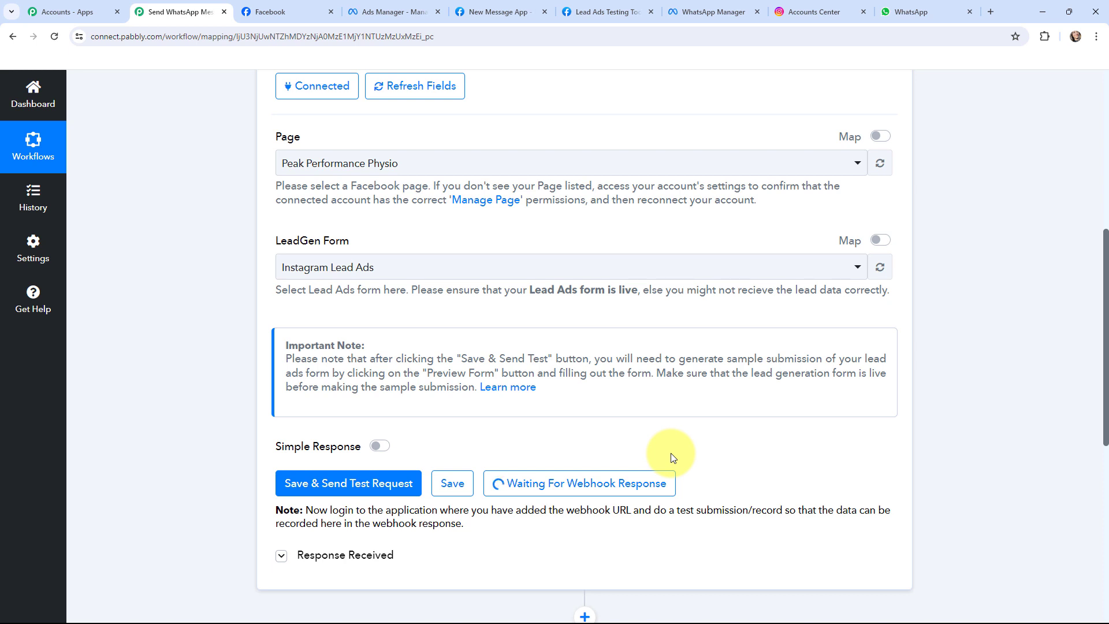
In the Lead Ads Testing Tool, submit a test lead through the form preview with name, email, phone number and company Pabbly Tuts
{"action": "left_click", "coordinate": [630, 12]}
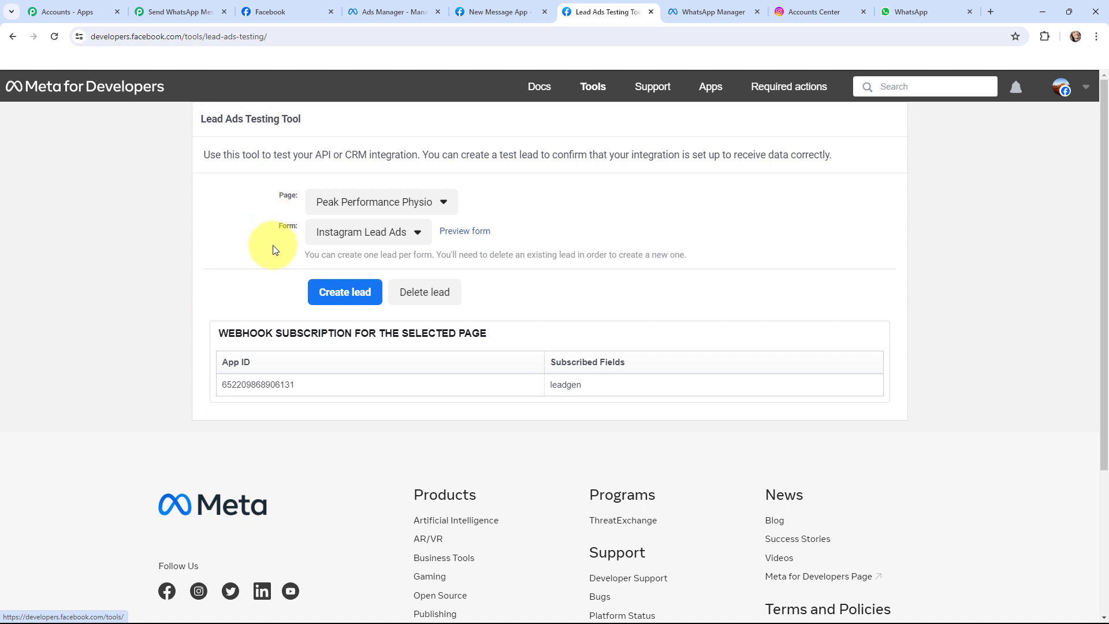
{"action": "left_click", "coordinate": [459, 232]}
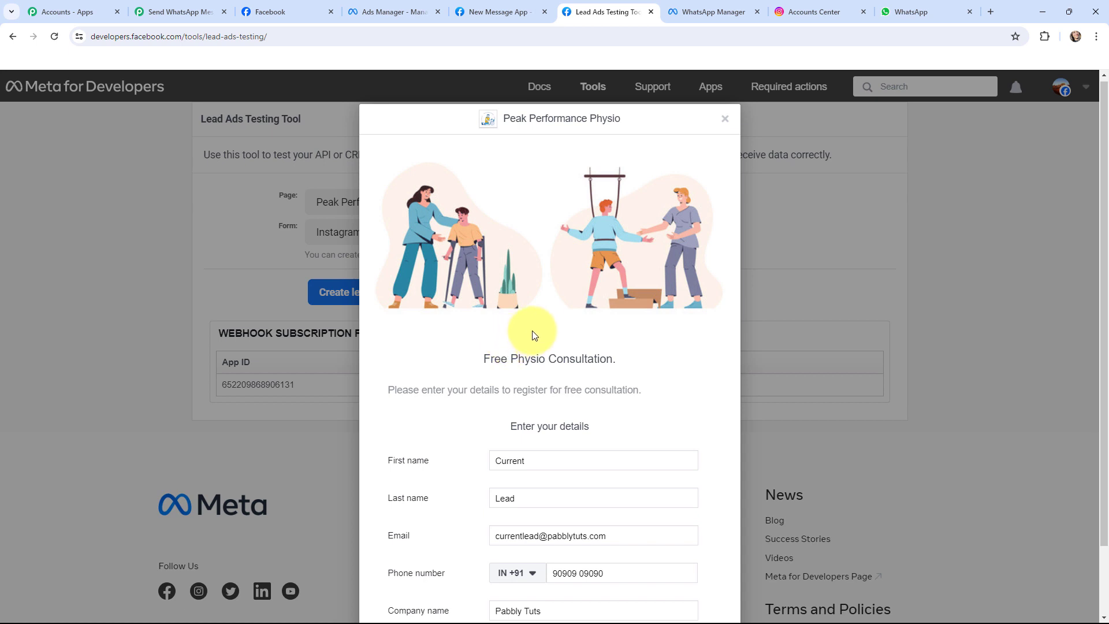
{"action": "scroll", "coordinate": [528, 332], "scroll_direction": "down", "scroll_amount": 2}
{"action": "left_click", "coordinate": [716, 575]}
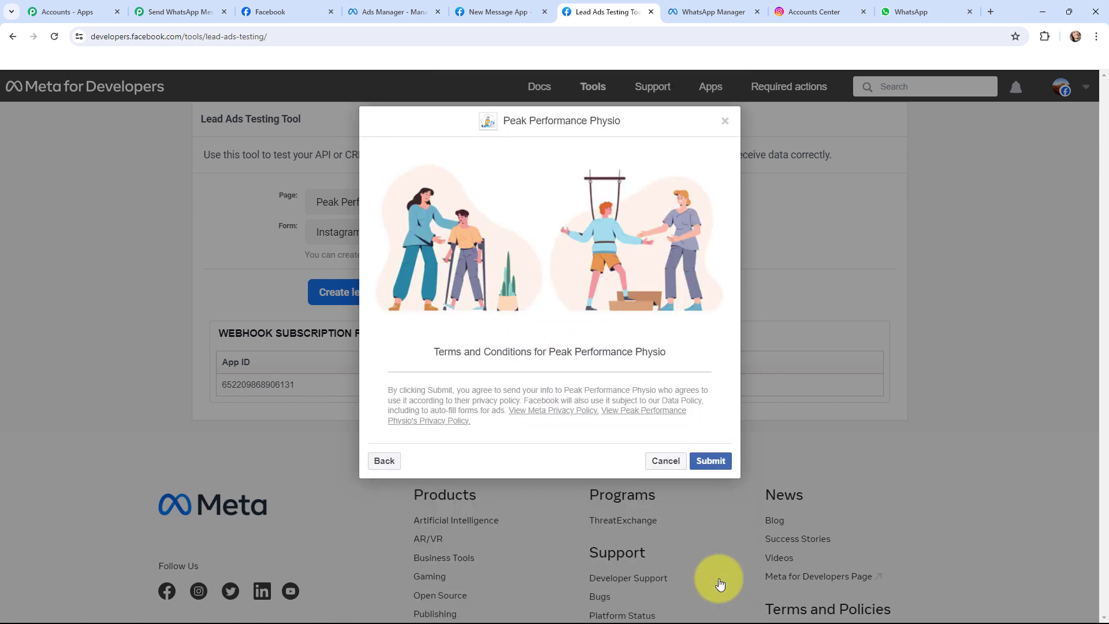
{"action": "left_click", "coordinate": [713, 461]}
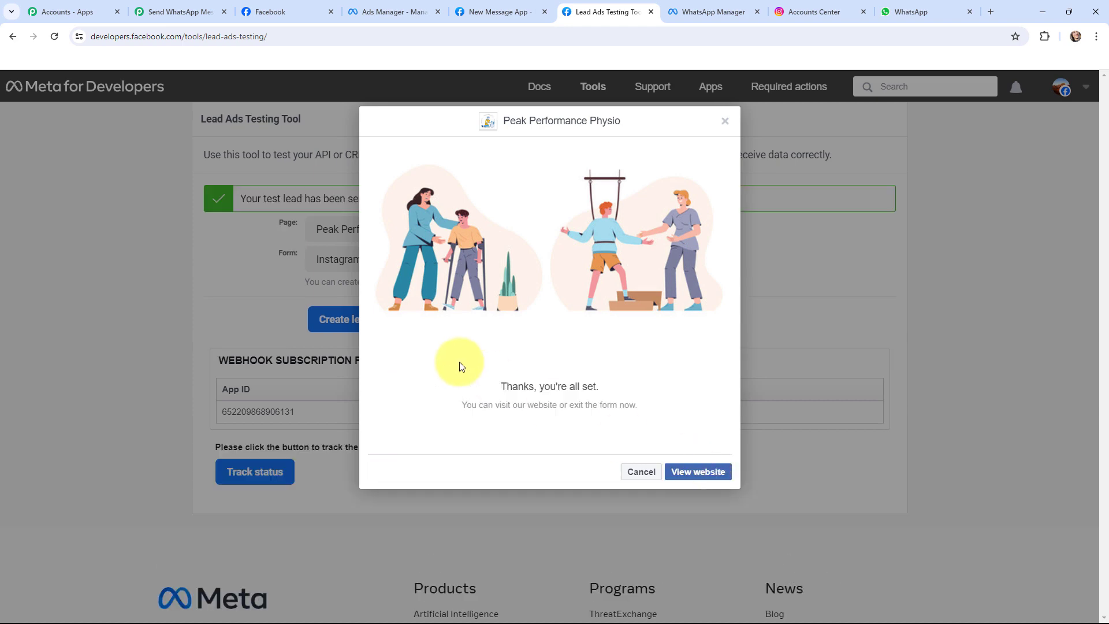
{"action": "left_click", "coordinate": [725, 121]}
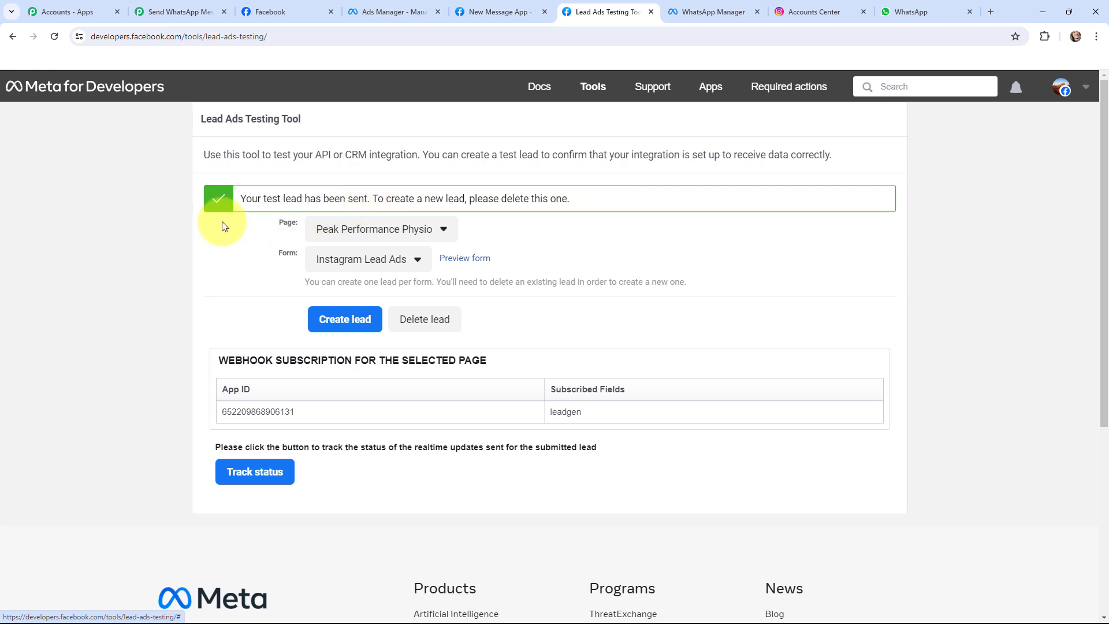
Back in Pabbly Connect, review the test lead's data in the trigger's received response and collapse the trigger step
{"action": "left_click", "coordinate": [186, 4]}
{"action": "scroll", "coordinate": [502, 208], "scroll_direction": "down", "scroll_amount": 7}
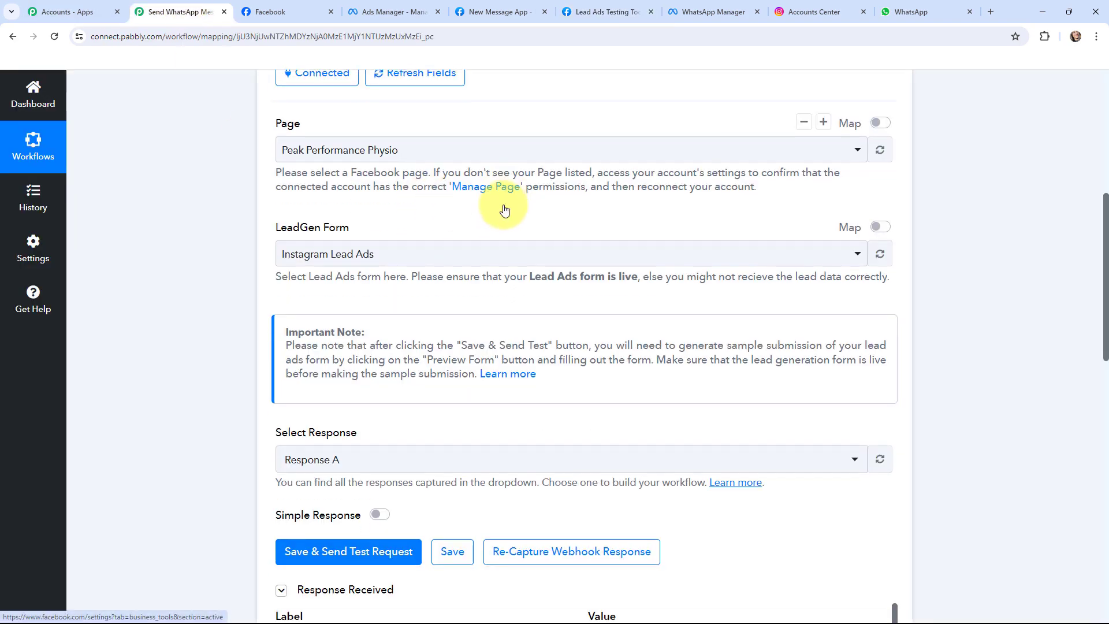
{"action": "scroll", "coordinate": [572, 206], "scroll_direction": "down", "scroll_amount": 1}
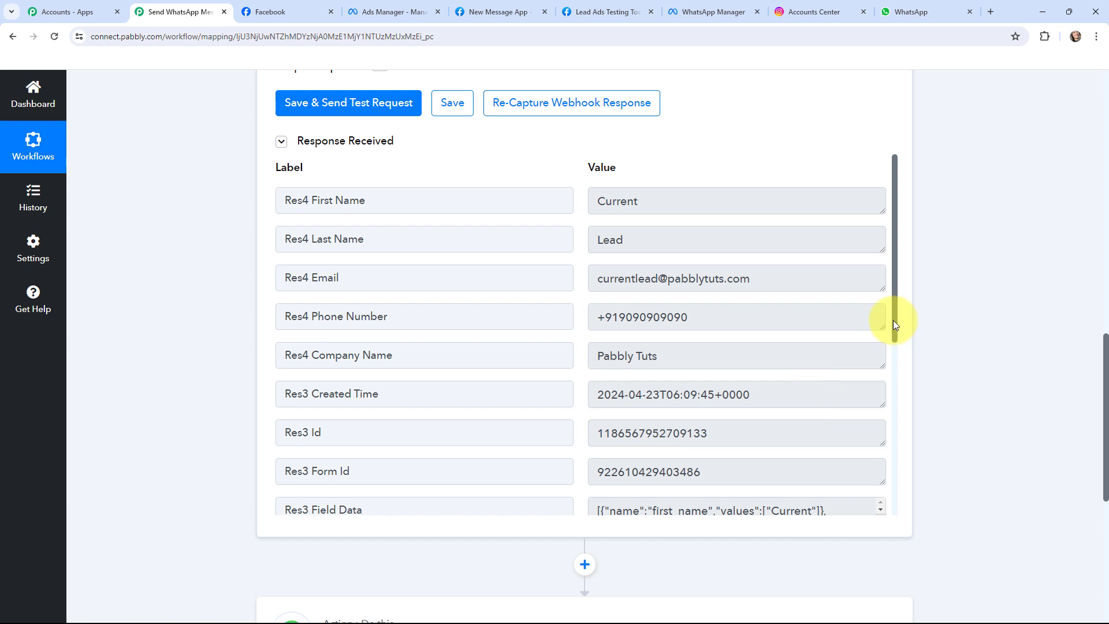
{"action": "left_click_drag", "start_coordinate": [893, 320], "coordinate": [878, 246]}
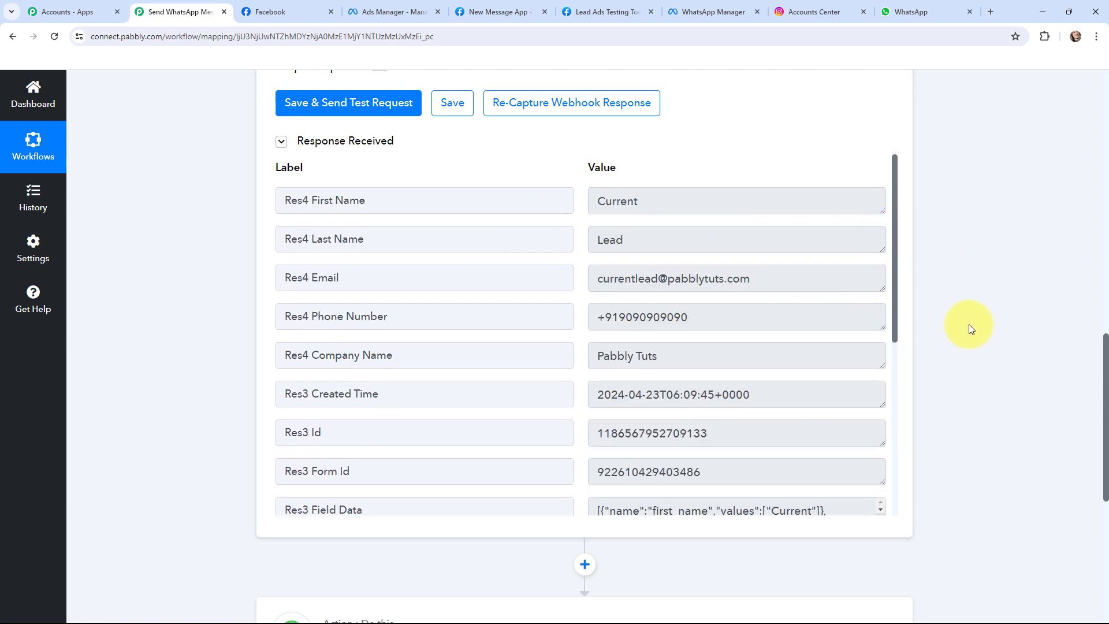
{"action": "scroll", "coordinate": [968, 324], "scroll_direction": "up", "scroll_amount": 15}
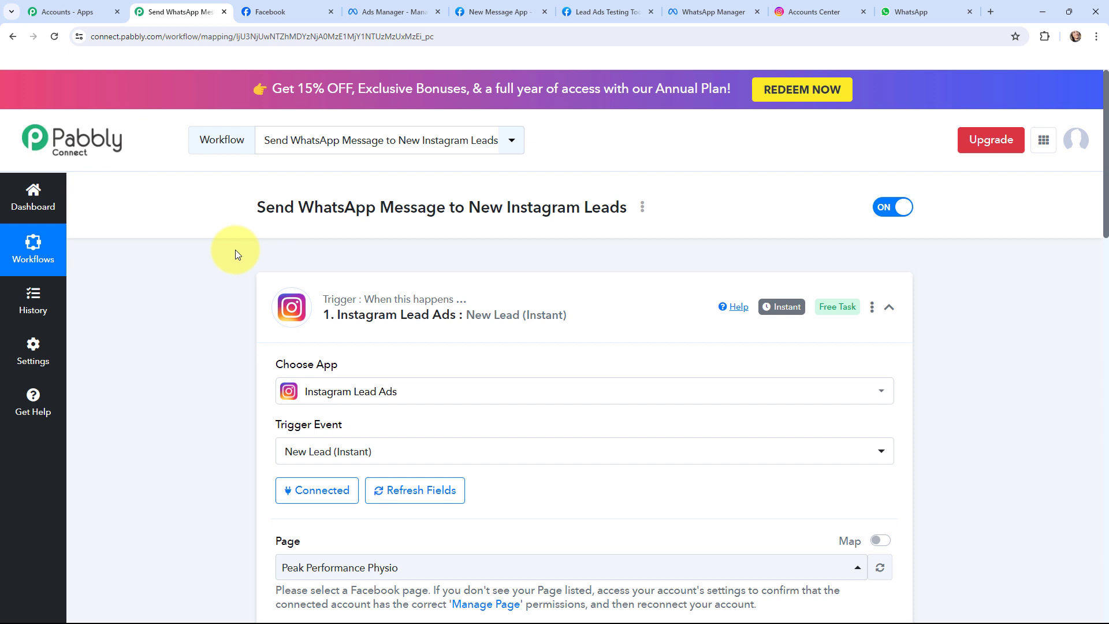
{"action": "left_click", "coordinate": [290, 306]}
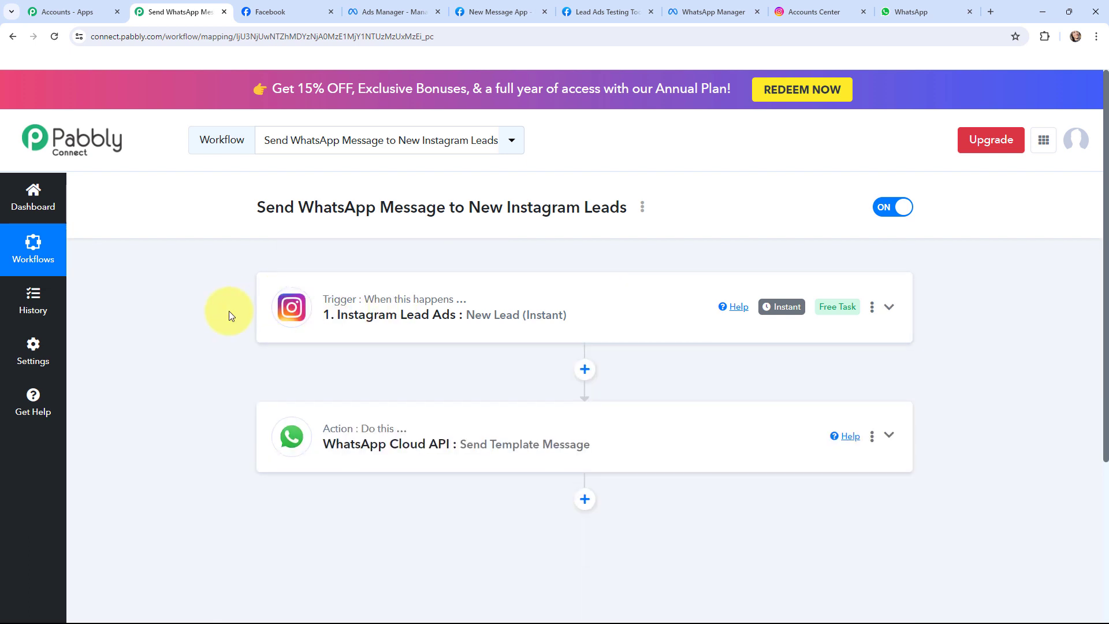
Open the account connection setup for the WhatsApp Cloud API action and choose to add a new connection
{"action": "scroll", "coordinate": [228, 311], "scroll_direction": "down", "scroll_amount": 1}
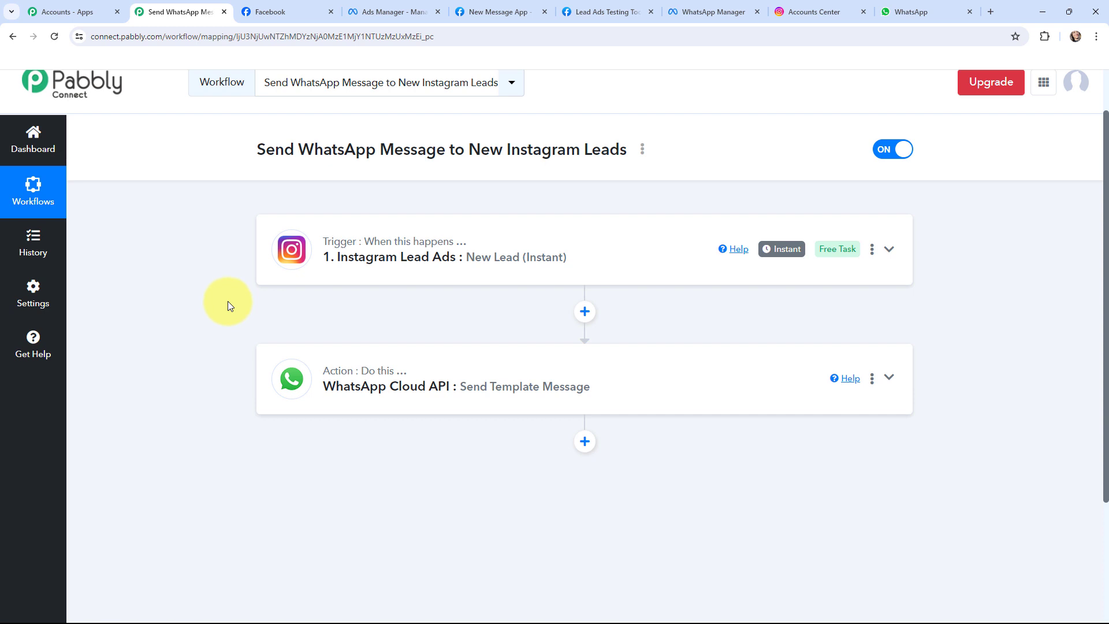
{"action": "scroll", "coordinate": [228, 300], "scroll_direction": "down", "scroll_amount": 1}
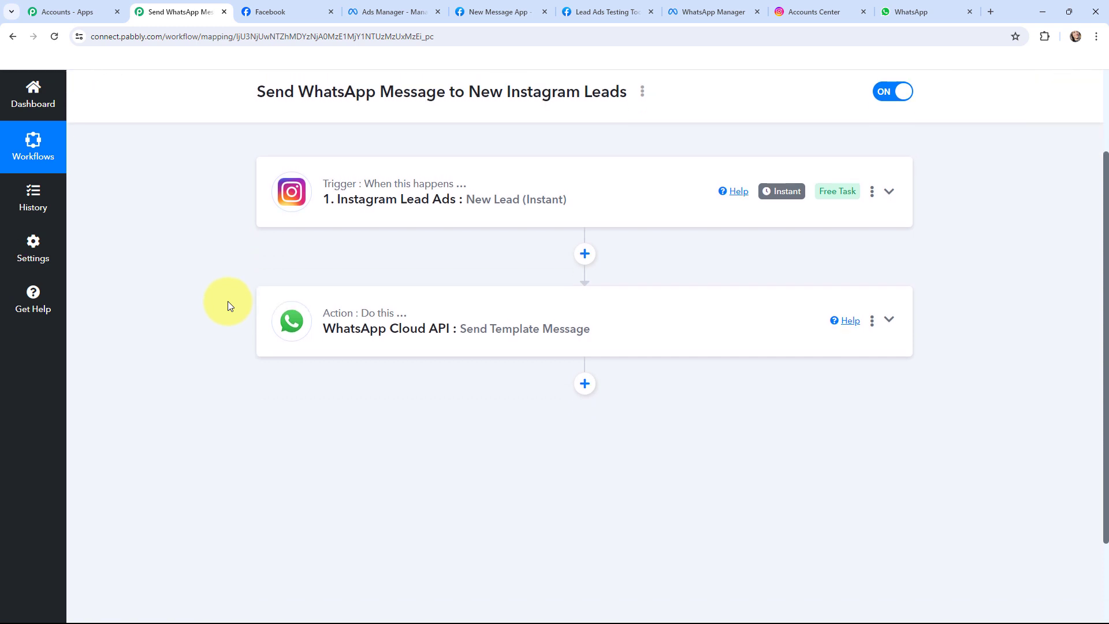
{"action": "left_click", "coordinate": [298, 326]}
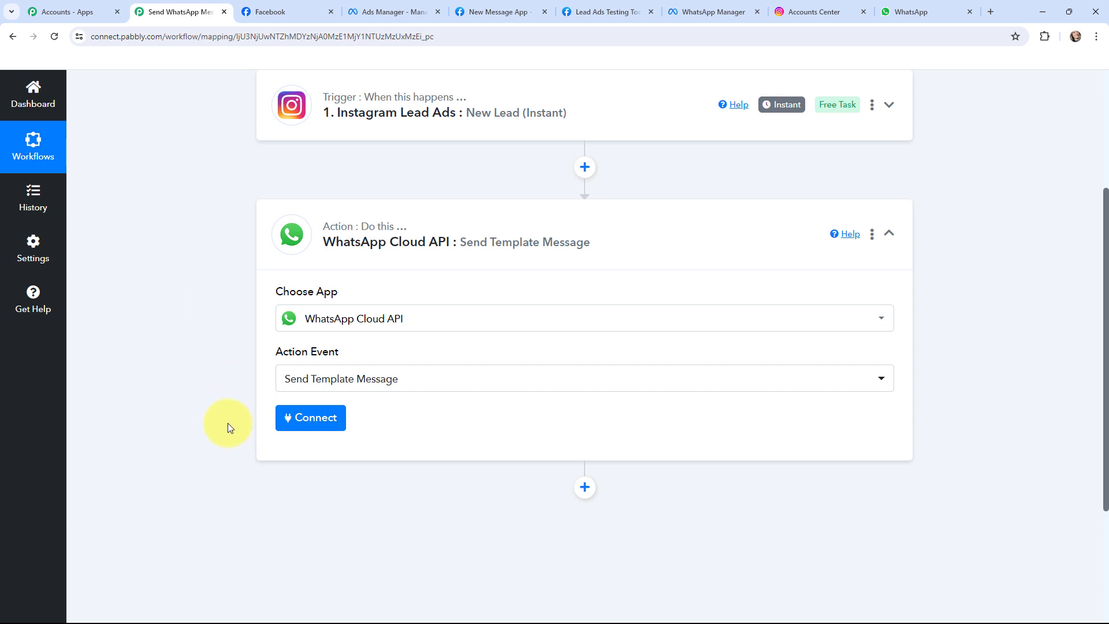
{"action": "left_click", "coordinate": [312, 421]}
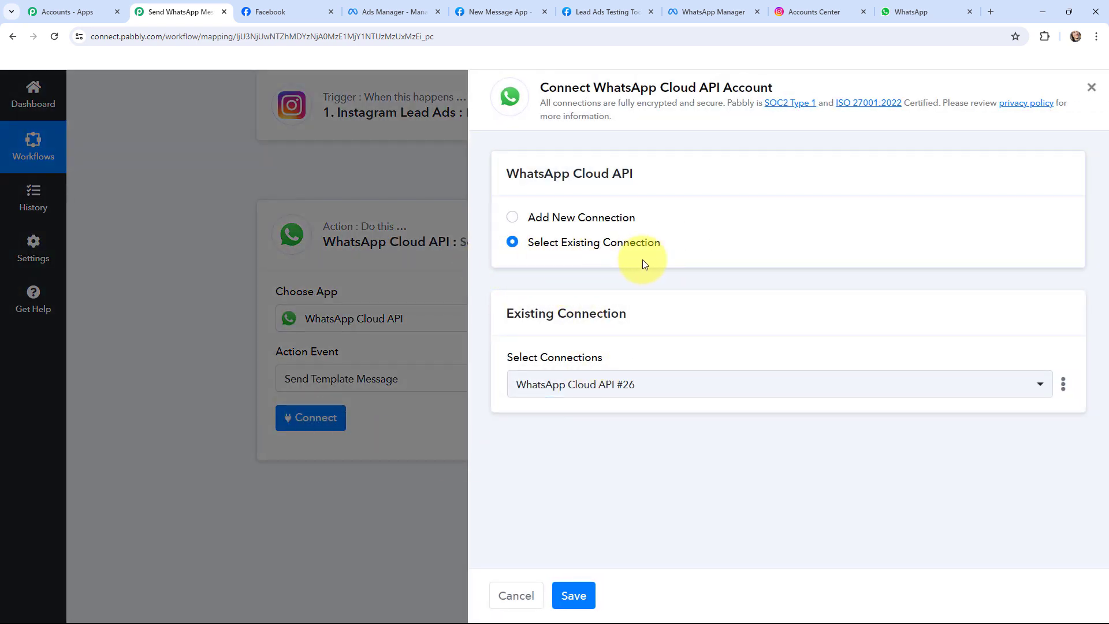
{"action": "left_click", "coordinate": [513, 218]}
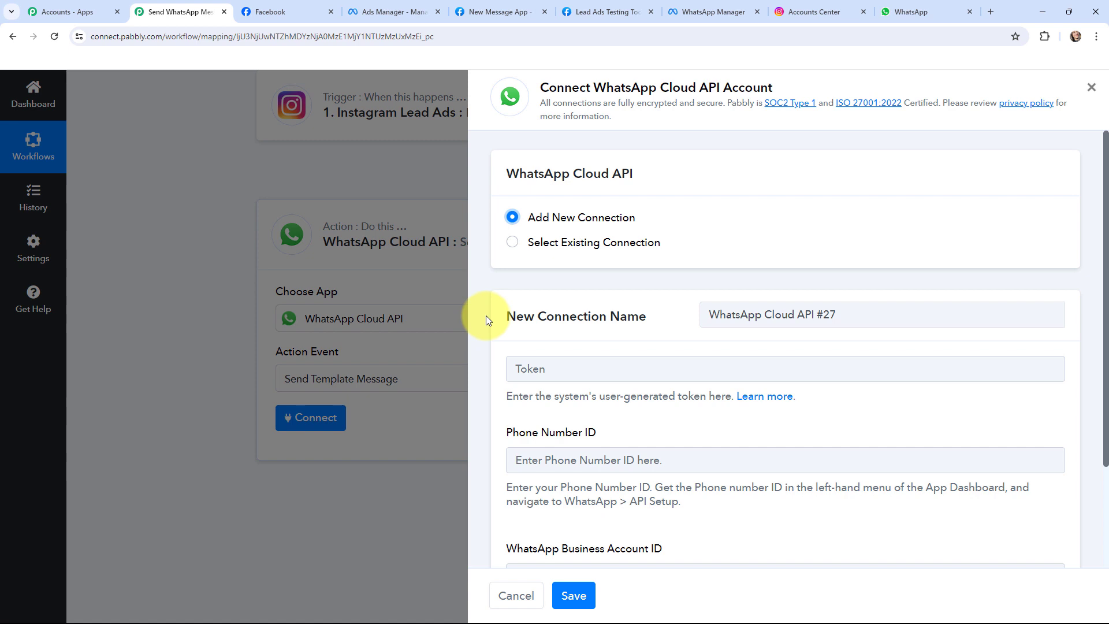
Copy the temporary access token from the Meta app's WhatsApp API Setup page and paste it into the Pabbly Connect connection's Token field
{"action": "scroll", "coordinate": [486, 316], "scroll_direction": "down", "scroll_amount": 1}
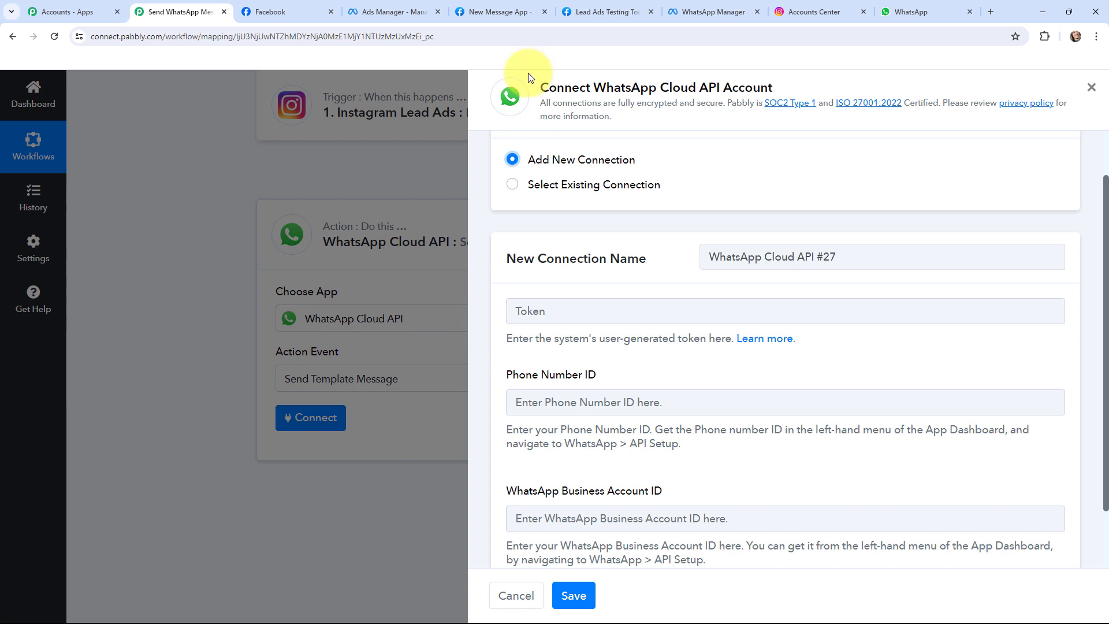
{"action": "left_click", "coordinate": [527, 5]}
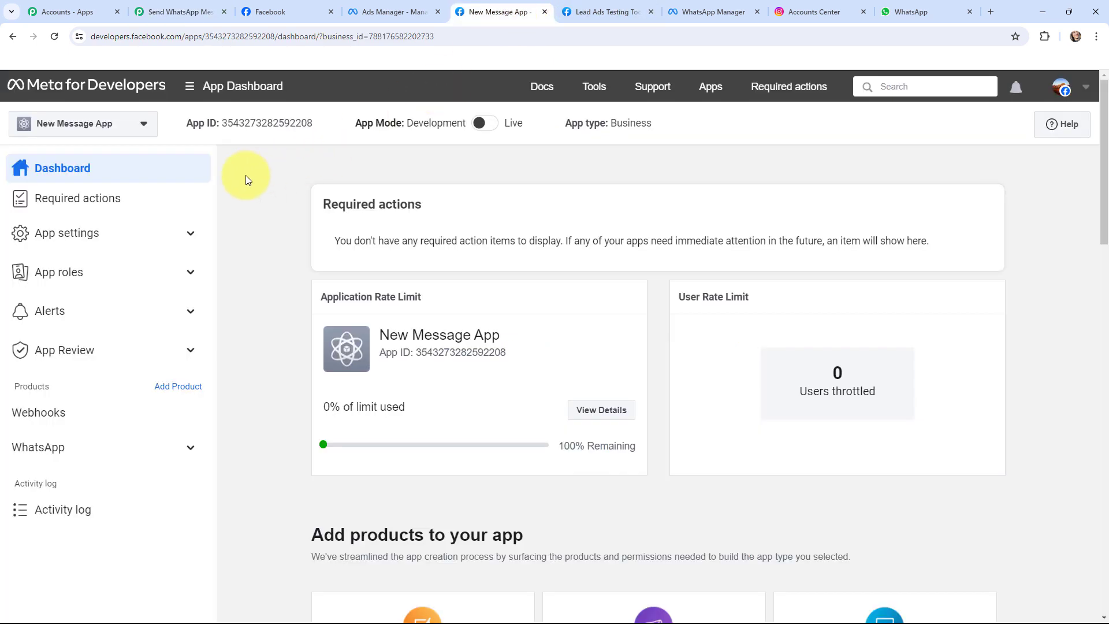
{"action": "left_click", "coordinate": [184, 450]}
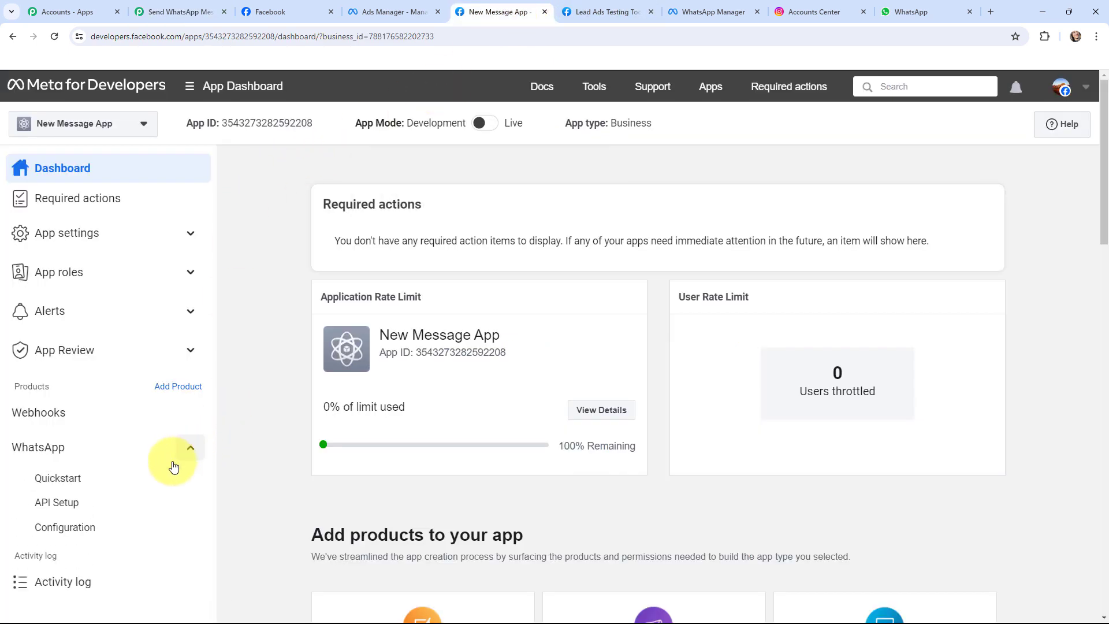
{"action": "left_click", "coordinate": [99, 506]}
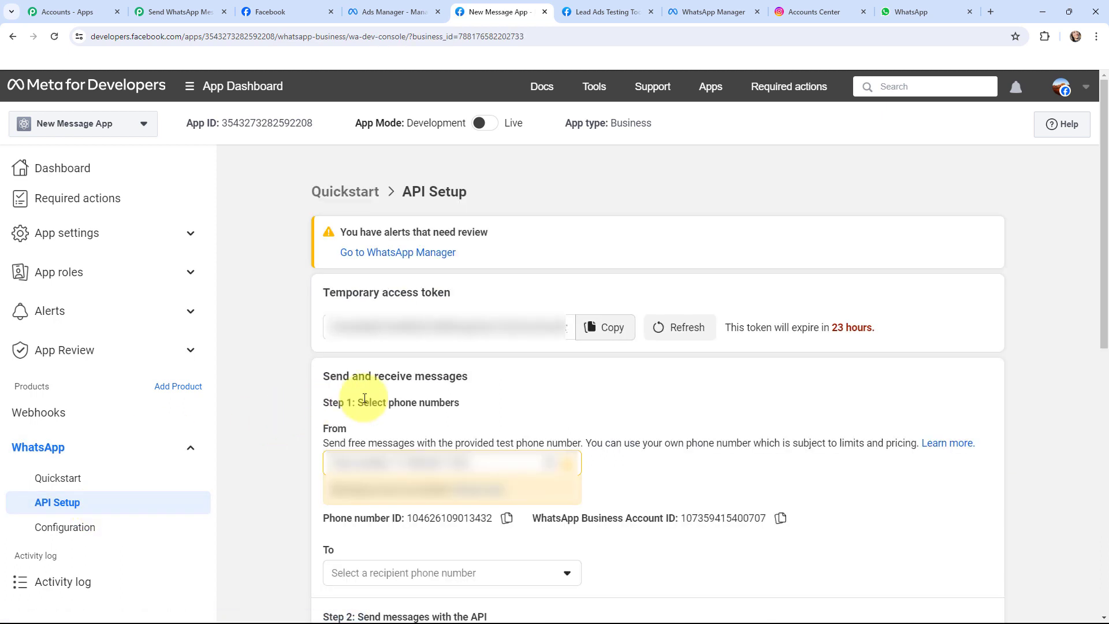
{"action": "left_click", "coordinate": [609, 329]}
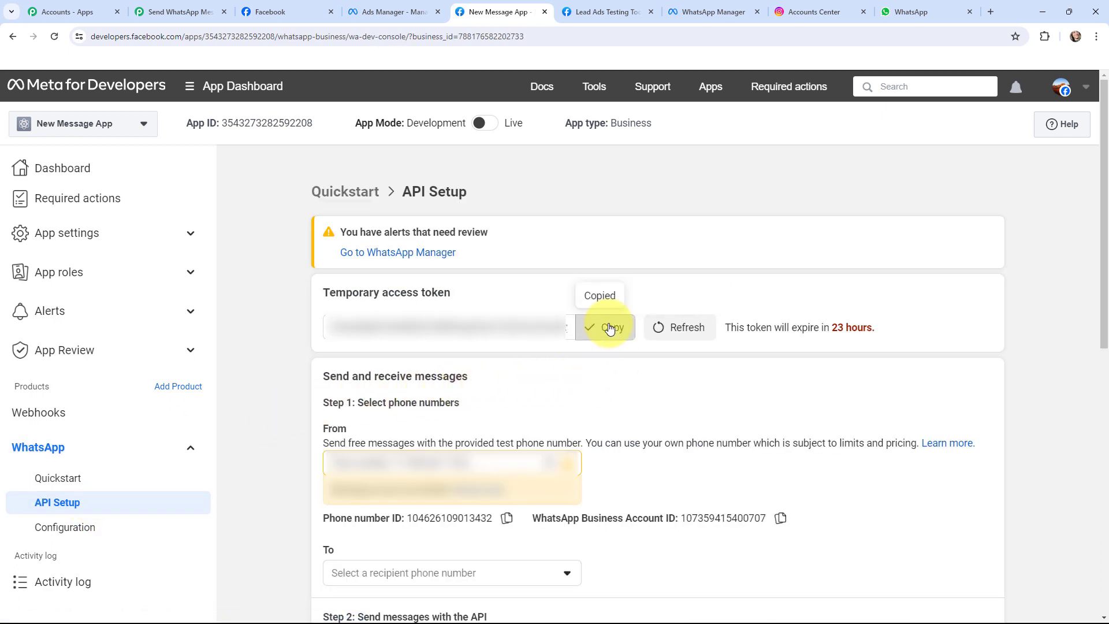
{"action": "left_click", "coordinate": [149, 4]}
{"action": "left_click", "coordinate": [520, 310]}
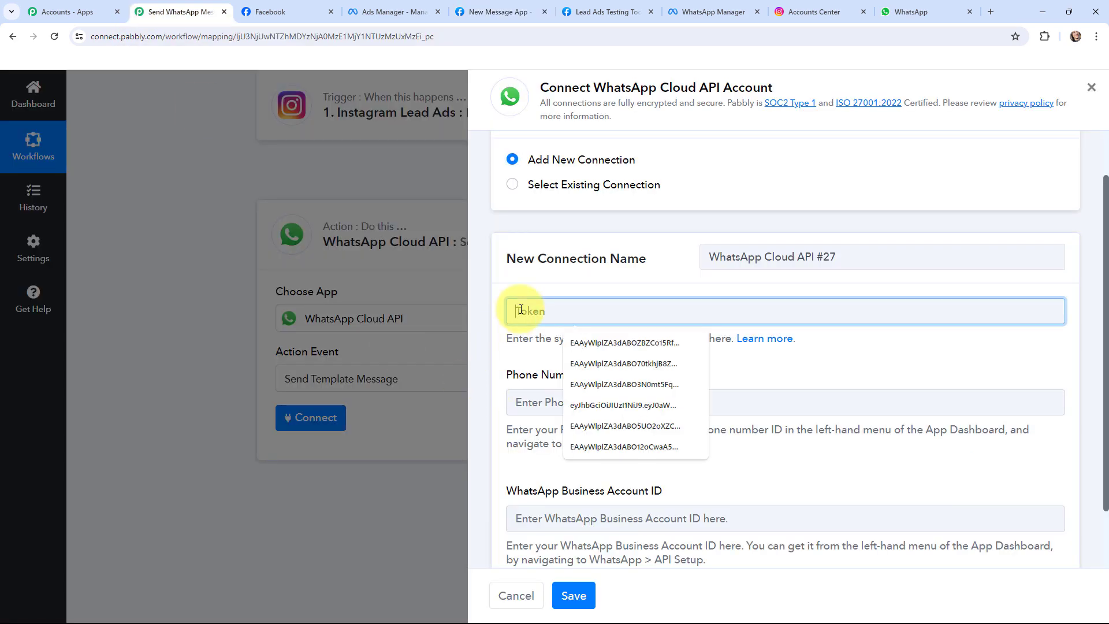
{"action": "key", "text": "ctrl+v"}
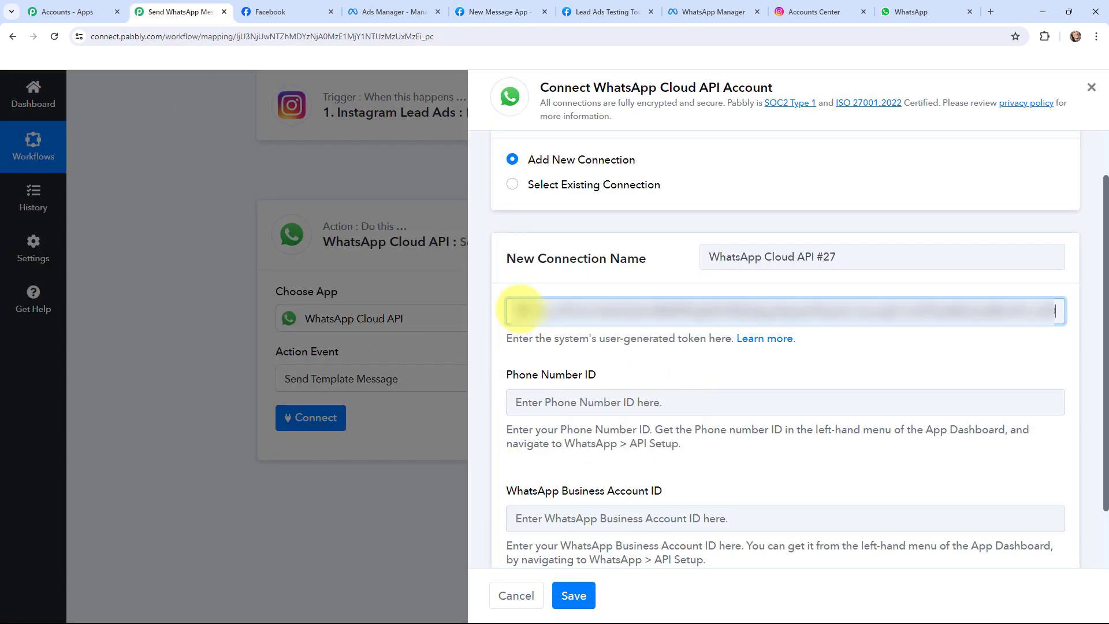
Copy the phone number ID from Meta's API Setup page into the new connection's Phone Number ID field
{"action": "left_click", "coordinate": [502, 11]}
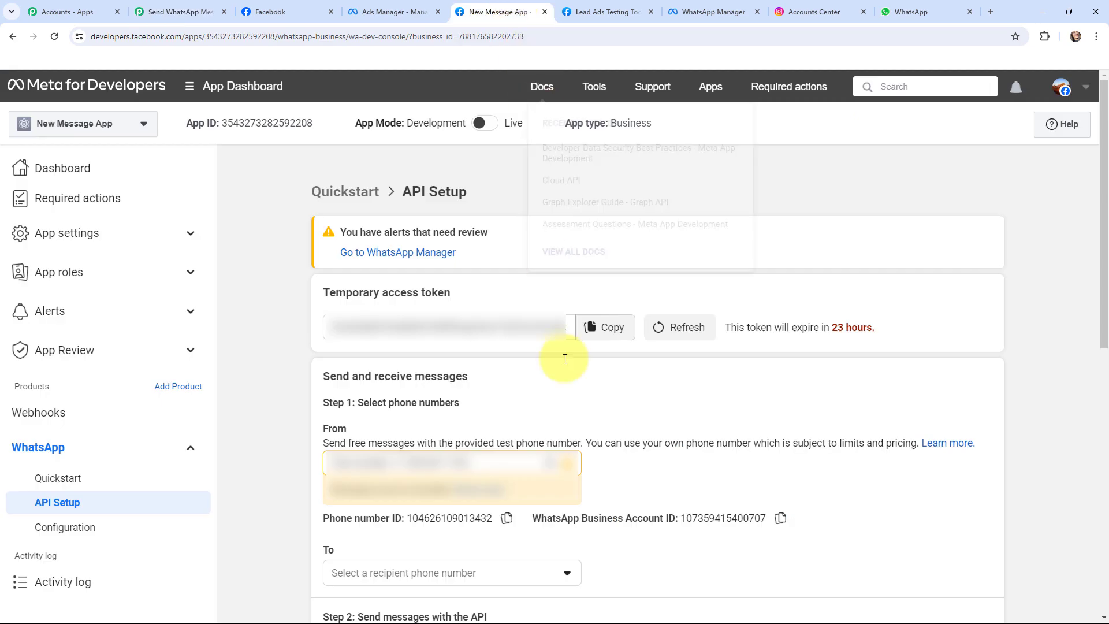
{"action": "left_click", "coordinate": [507, 518]}
{"action": "left_click", "coordinate": [173, 12]}
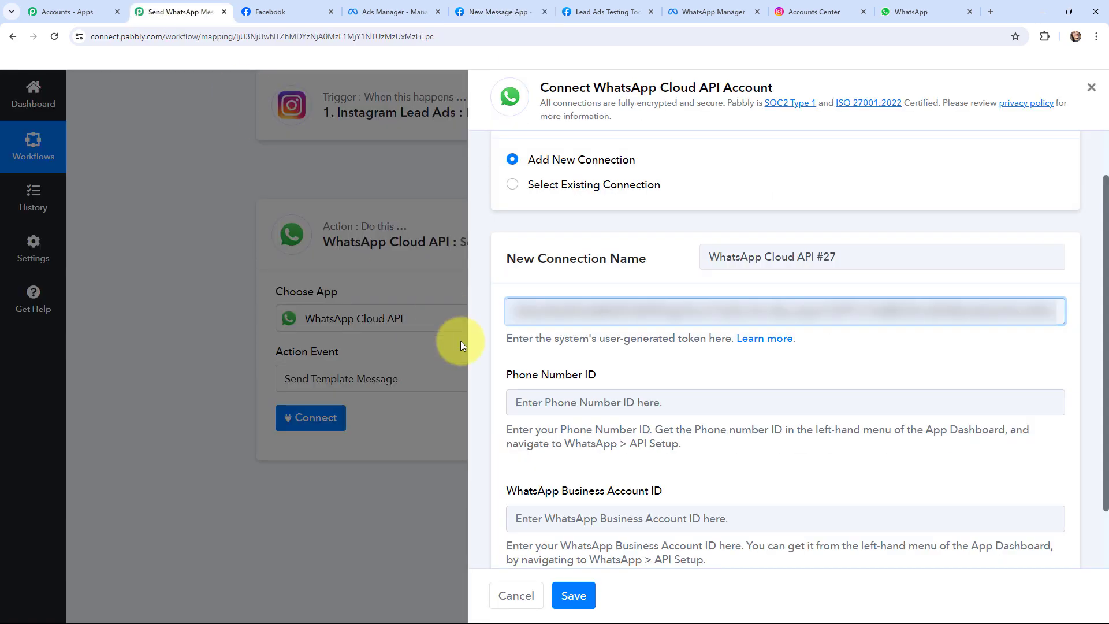
{"action": "left_click", "coordinate": [550, 402]}
{"action": "key", "text": "ctrl+v"}
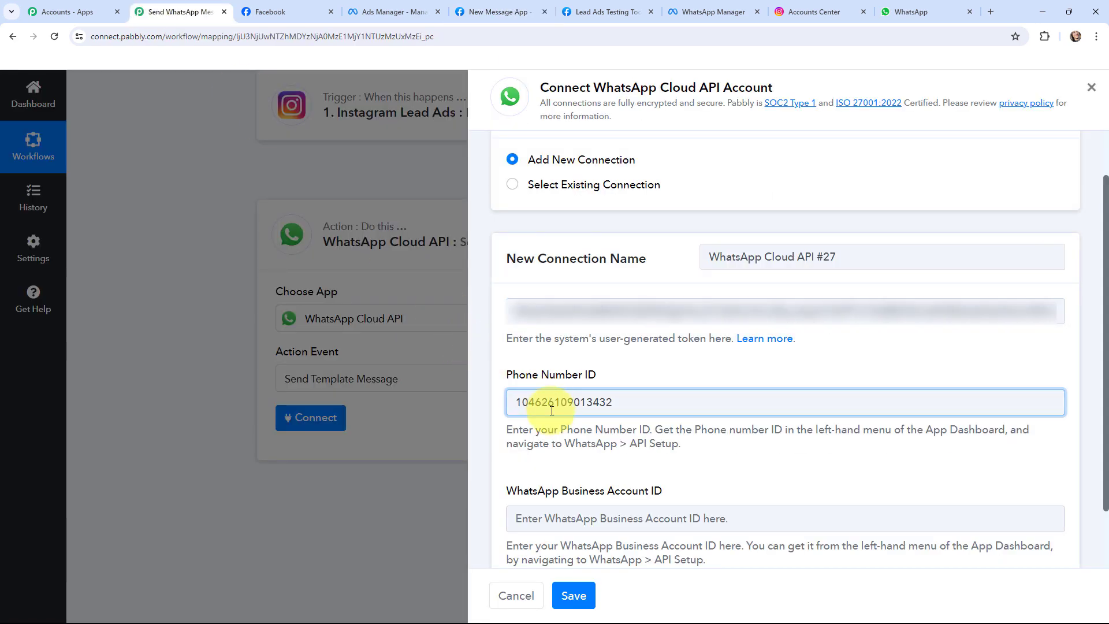
Copy the WhatsApp Business Account ID from Meta's API Setup page into the connection form and save the connection
{"action": "left_click", "coordinate": [524, 7]}
{"action": "left_click", "coordinate": [781, 518]}
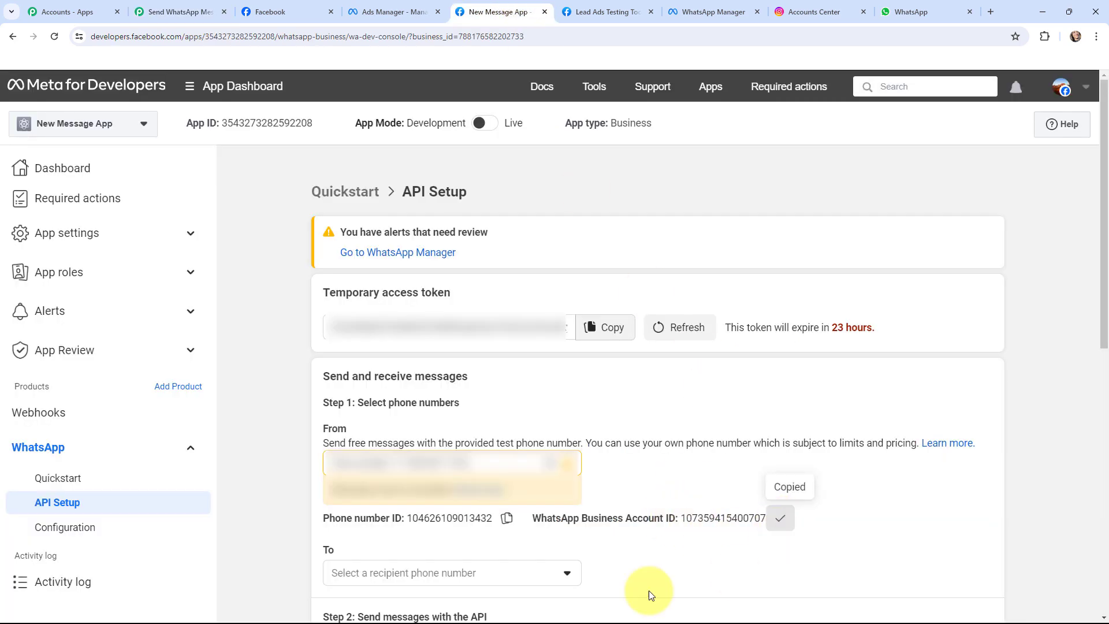
{"action": "left_click", "coordinate": [209, 4]}
{"action": "left_click", "coordinate": [559, 518]}
{"action": "key", "text": "ctrl+v"}
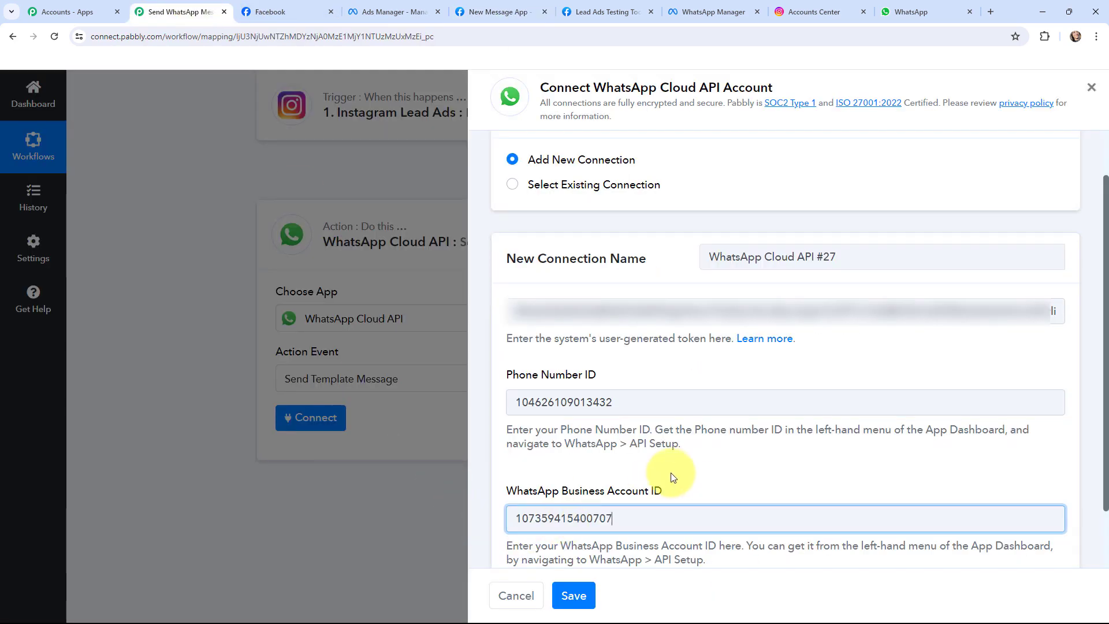
{"action": "scroll", "coordinate": [664, 497], "scroll_direction": "down", "scroll_amount": 1}
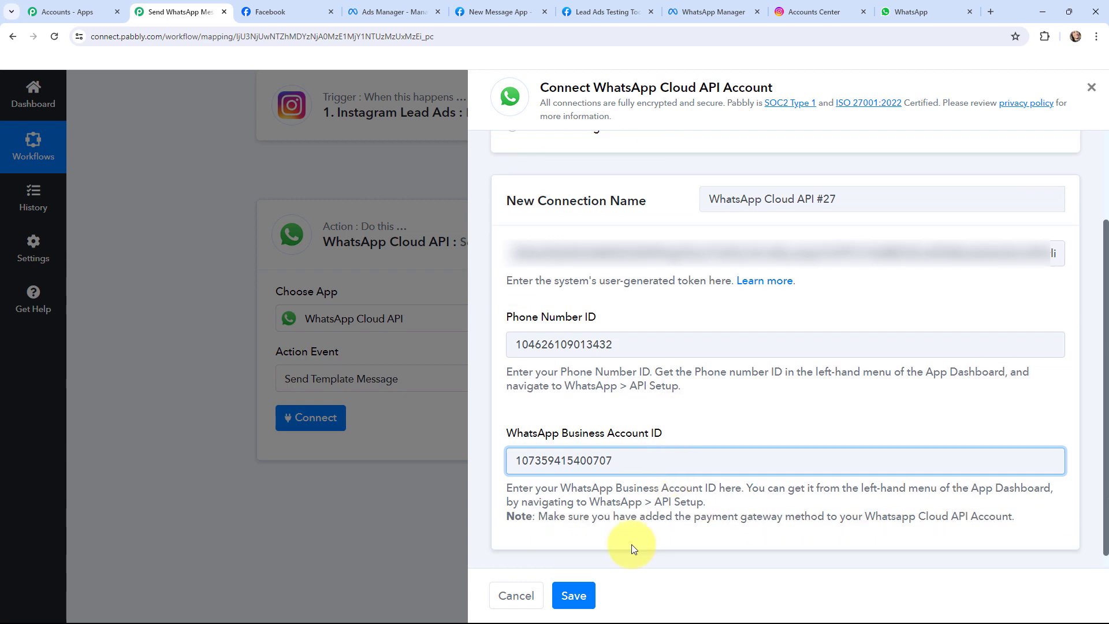
{"action": "left_click", "coordinate": [573, 596]}
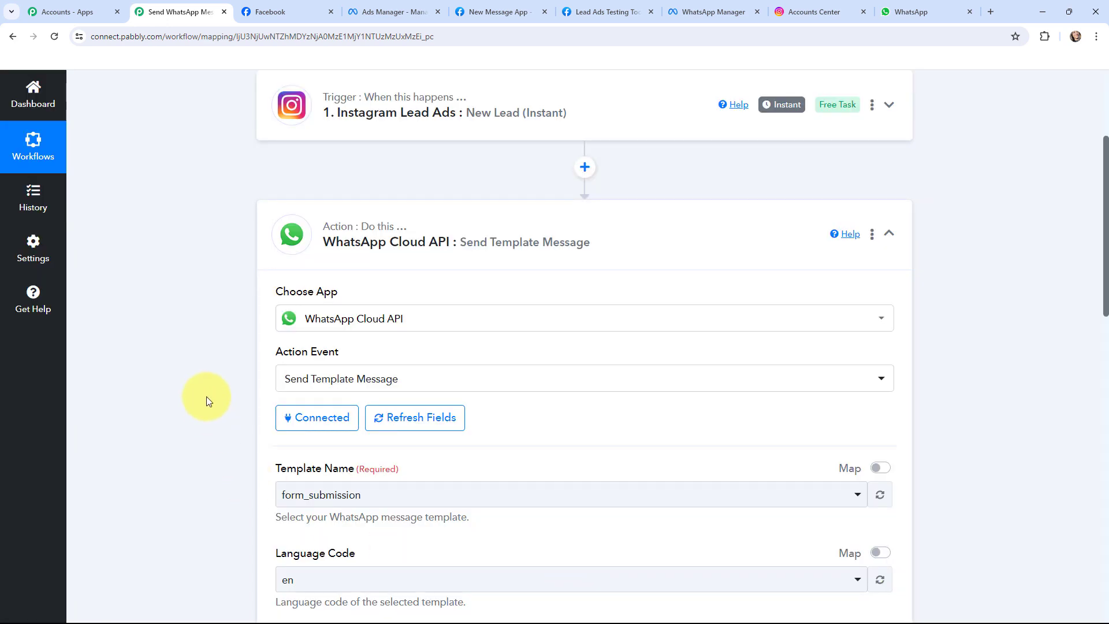
In WhatsApp Manager, open the peak_performance_physio_leads message template and examine its body text and the {{1}} variable
{"action": "scroll", "coordinate": [206, 397], "scroll_direction": "down", "scroll_amount": 2}
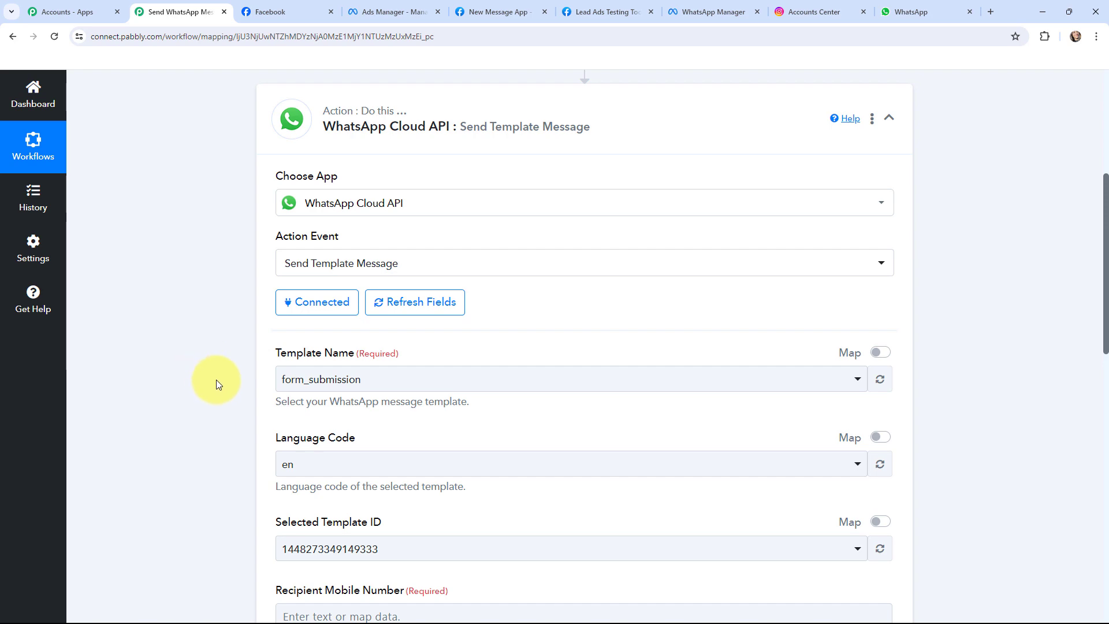
{"action": "left_click", "coordinate": [705, 11]}
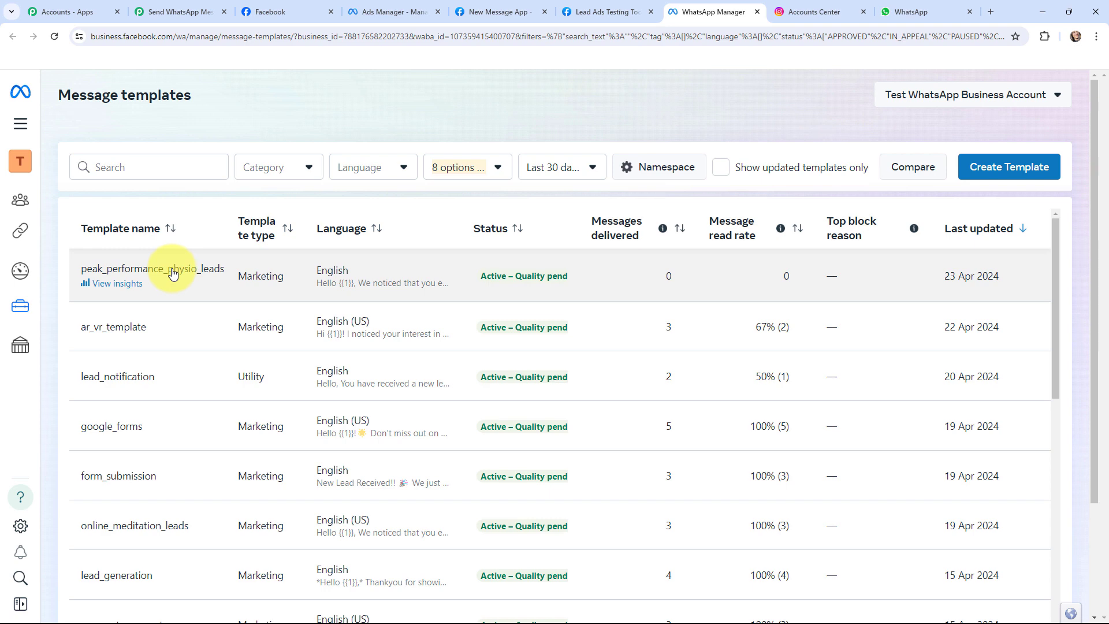
{"action": "left_click", "coordinate": [173, 274]}
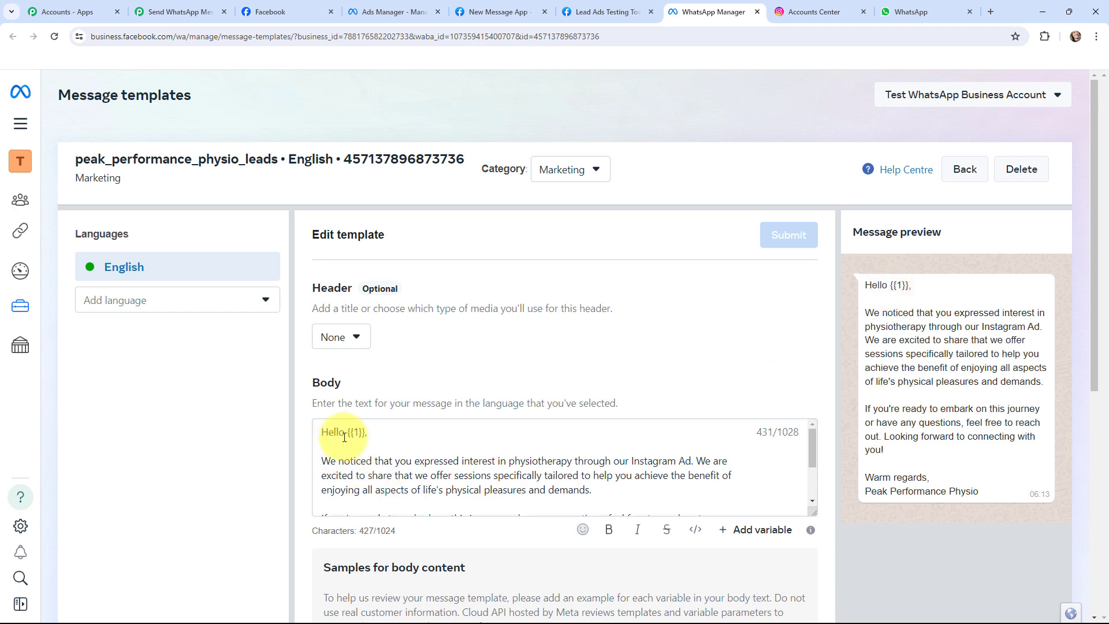
{"action": "left_click_drag", "start_coordinate": [349, 434], "coordinate": [365, 433]}
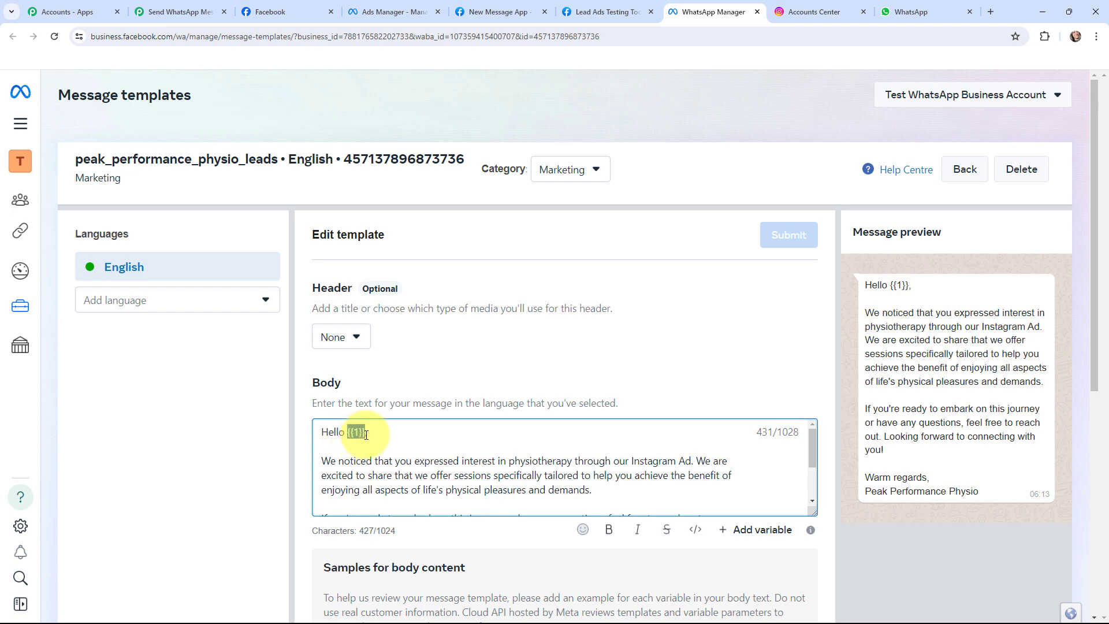
{"action": "left_click", "coordinate": [385, 435]}
{"action": "left_click_drag", "start_coordinate": [349, 432], "coordinate": [384, 433]}
{"action": "left_click", "coordinate": [382, 435]}
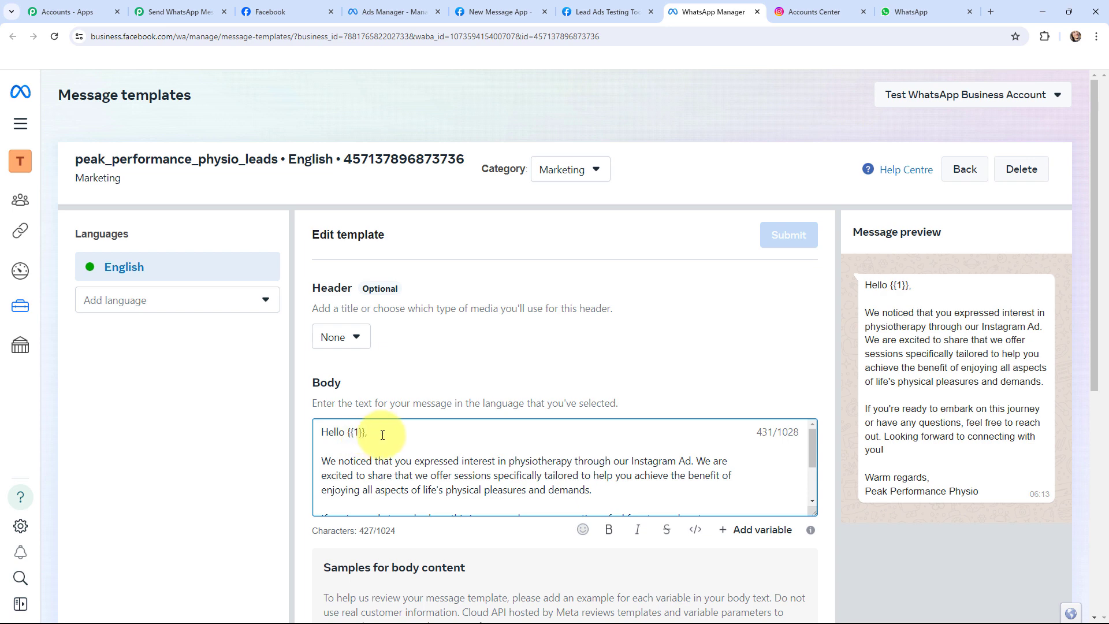
{"action": "scroll", "coordinate": [388, 454], "scroll_direction": "down", "scroll_amount": 1}
{"action": "scroll", "coordinate": [394, 472], "scroll_direction": "up", "scroll_amount": 1}
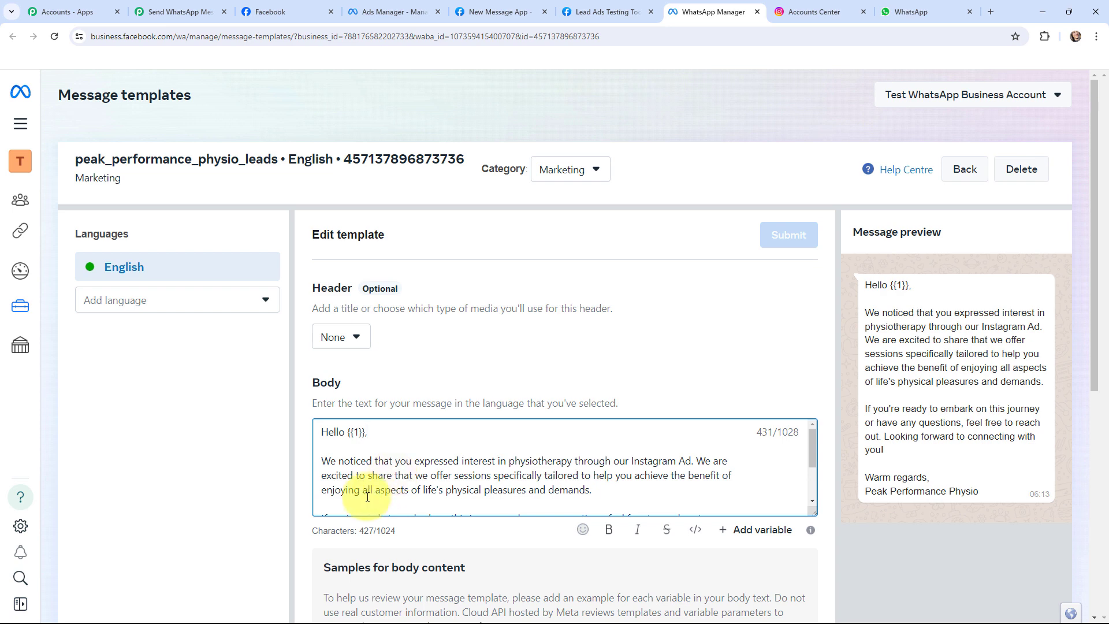
Back in Pabbly Connect, choose peak_performance_physio_leads as the template name for the WhatsApp action
{"action": "left_click", "coordinate": [179, 12]}
{"action": "left_click", "coordinate": [317, 408]}
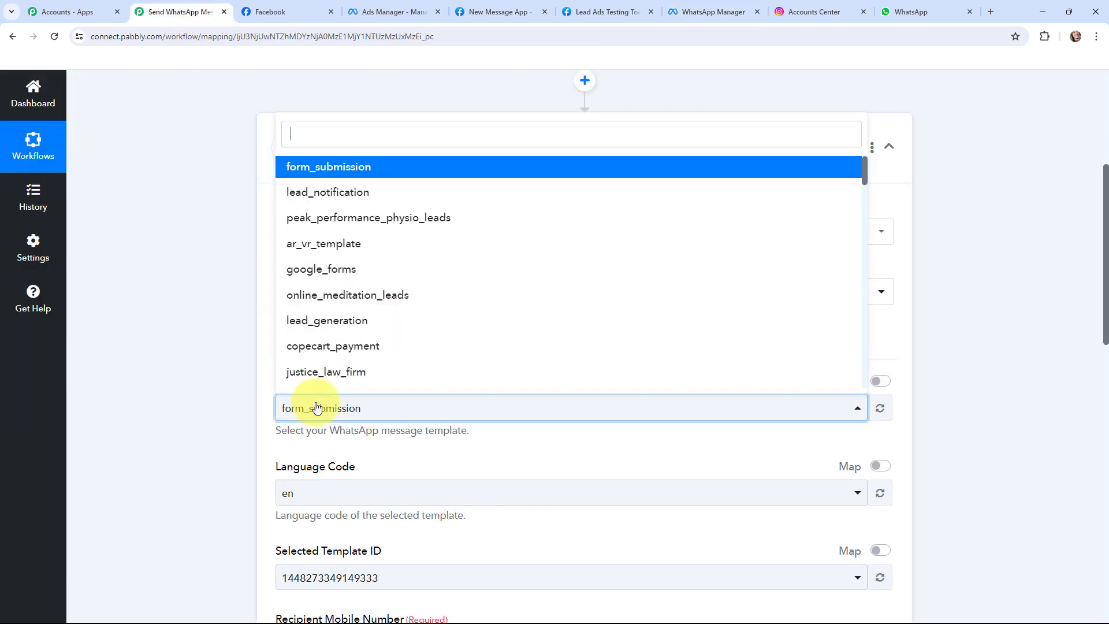
{"action": "left_click", "coordinate": [349, 225]}
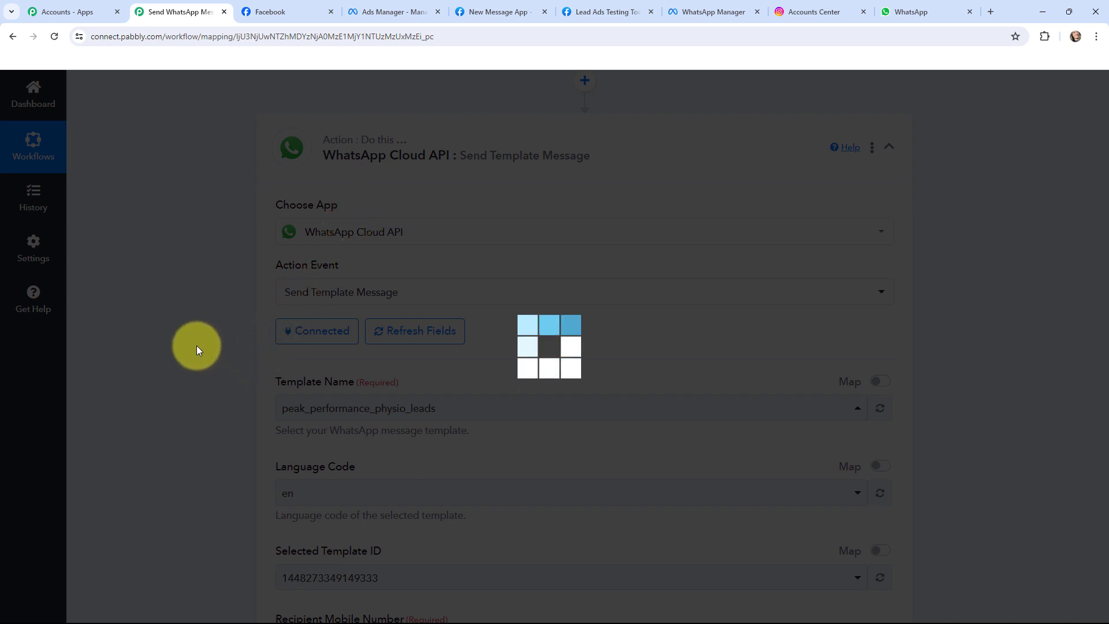
{"action": "scroll", "coordinate": [207, 337], "scroll_direction": "down", "scroll_amount": 3}
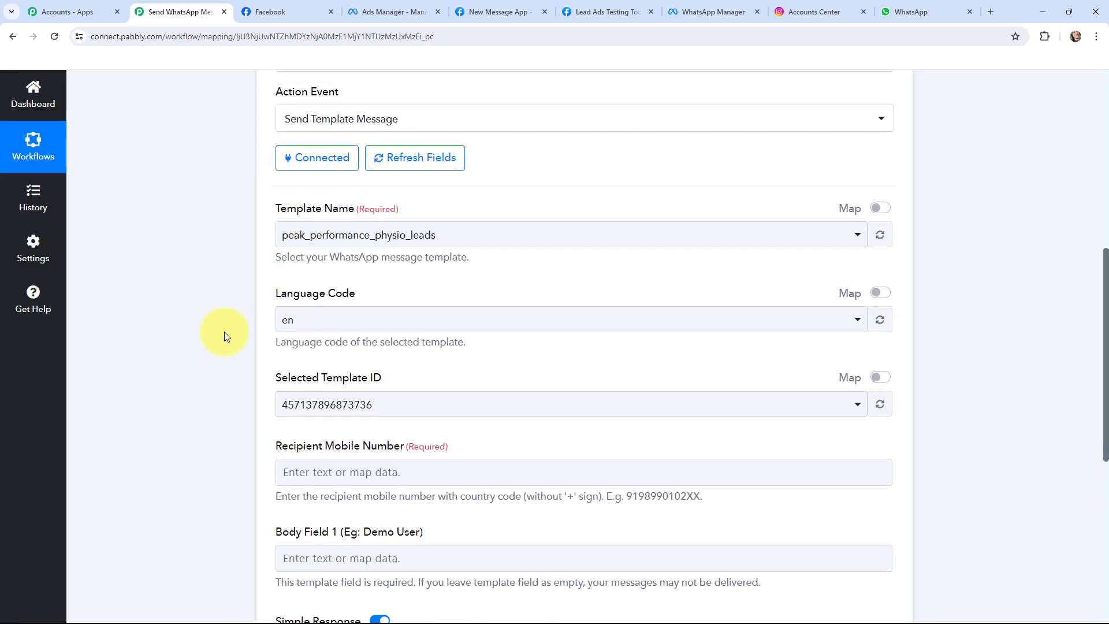
{"action": "scroll", "coordinate": [228, 347], "scroll_direction": "down", "scroll_amount": 2}
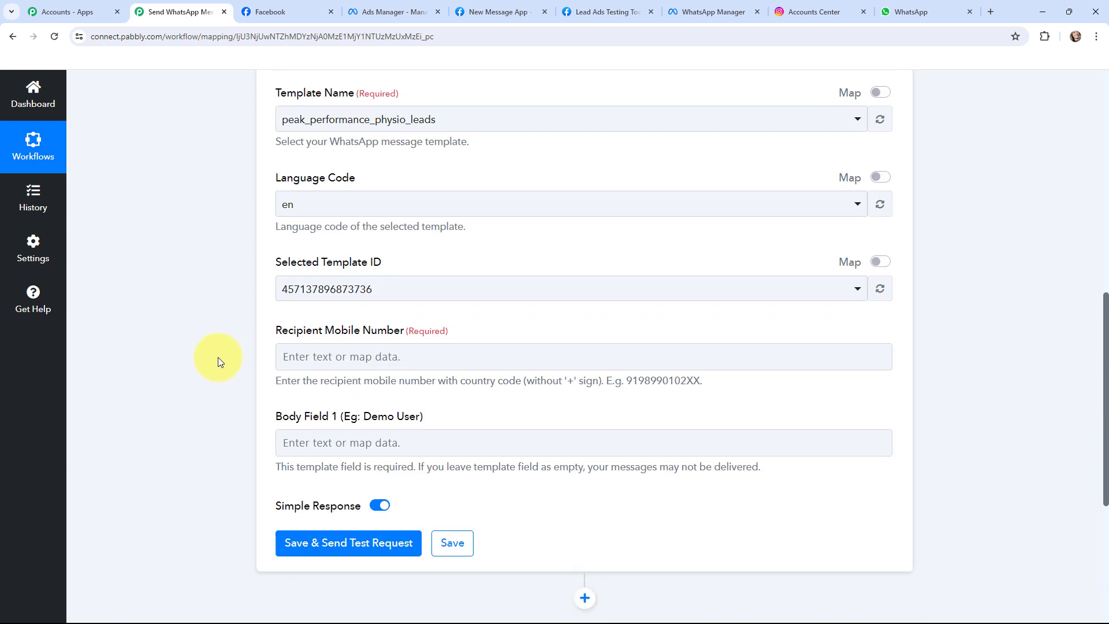
Map the Recipient Mobile Number to the lead's Res4 Phone Number from the Instagram Lead Ads trigger
{"action": "left_click", "coordinate": [342, 357]}
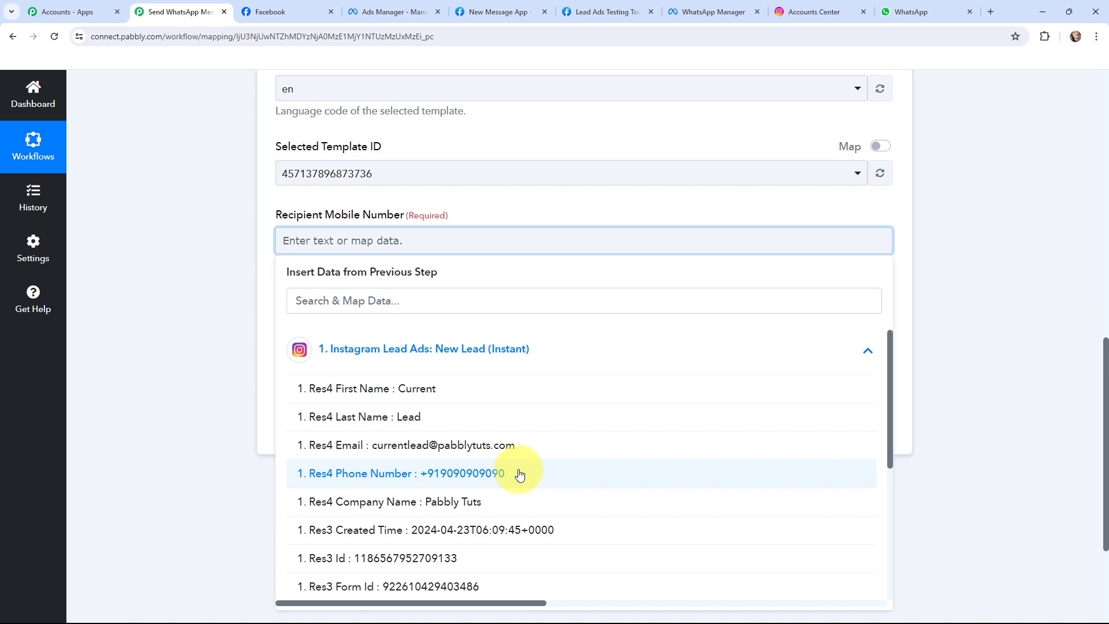
{"action": "left_click", "coordinate": [519, 474]}
{"action": "left_click", "coordinate": [207, 331]}
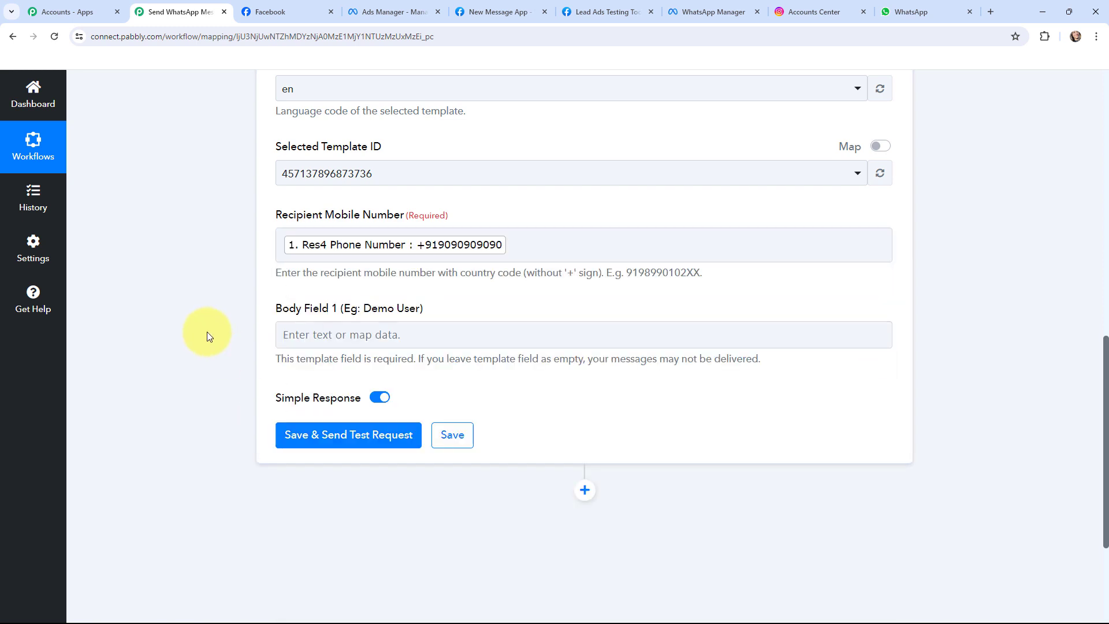
Map Body Field 1 to the lead's Res4 First Name followed by Res4 Last Name
{"action": "left_click", "coordinate": [311, 340]}
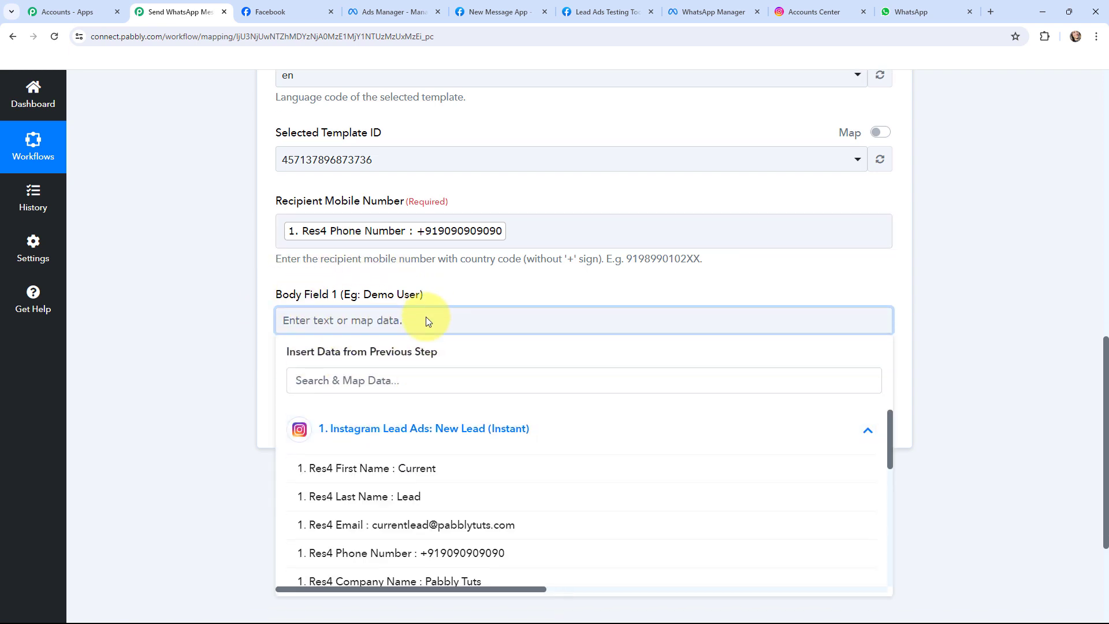
{"action": "scroll", "coordinate": [425, 318], "scroll_direction": "down", "scroll_amount": 1}
{"action": "left_click", "coordinate": [423, 426]}
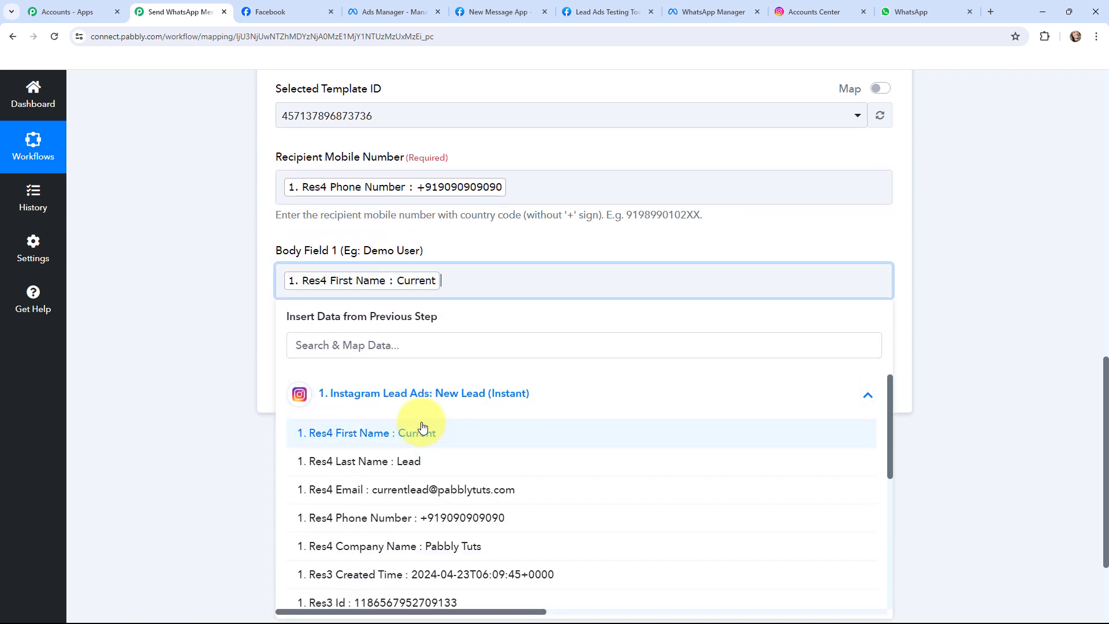
{"action": "left_click", "coordinate": [425, 460]}
{"action": "left_click", "coordinate": [193, 292]}
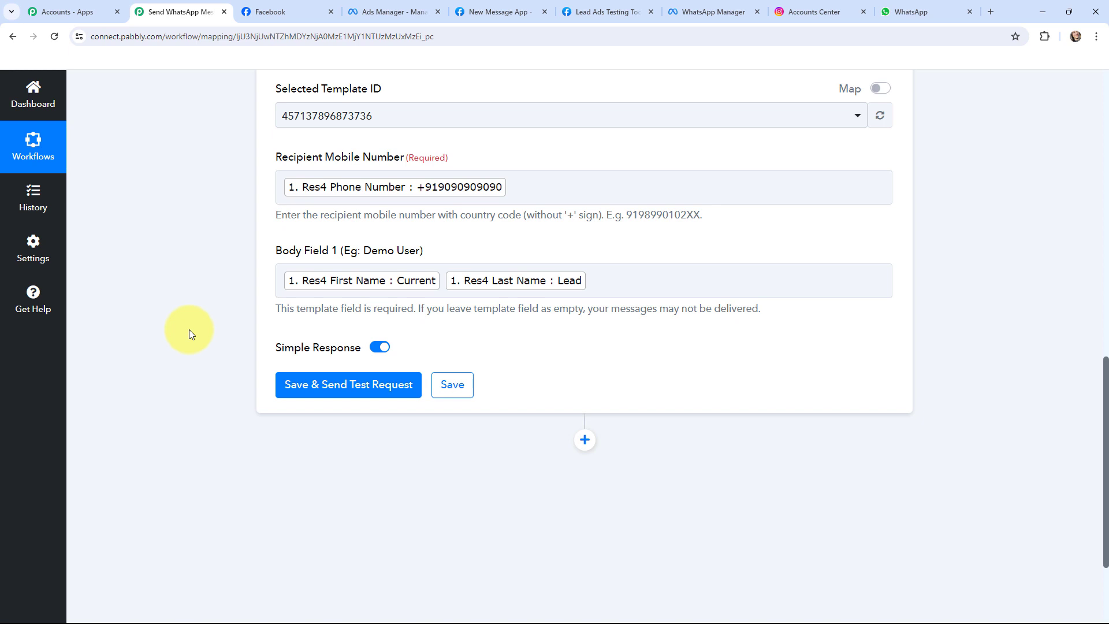
Save the action with a test request, and check the lead's name in the message received in WhatsApp
{"action": "scroll", "coordinate": [188, 329], "scroll_direction": "up", "scroll_amount": 1}
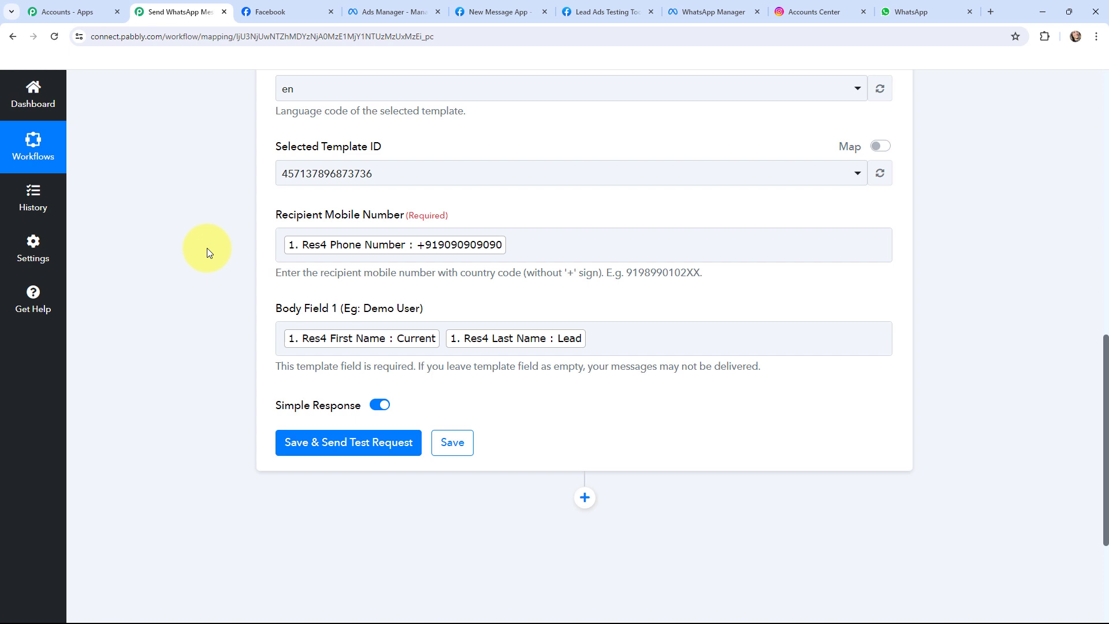
{"action": "left_click", "coordinate": [347, 443]}
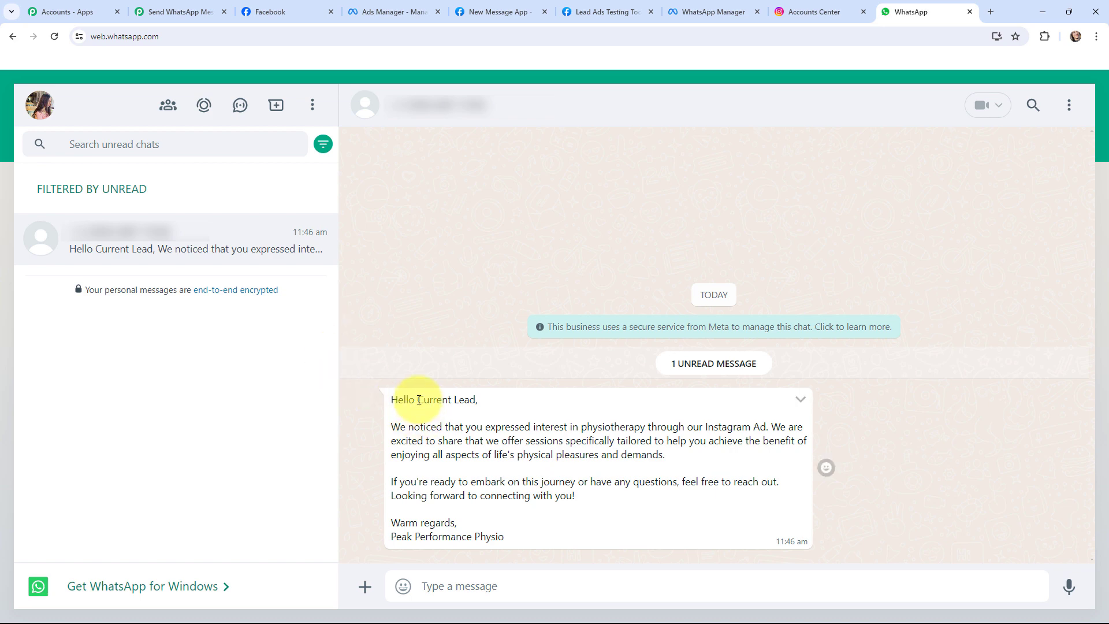
{"action": "left_click_drag", "start_coordinate": [420, 399], "coordinate": [475, 404]}
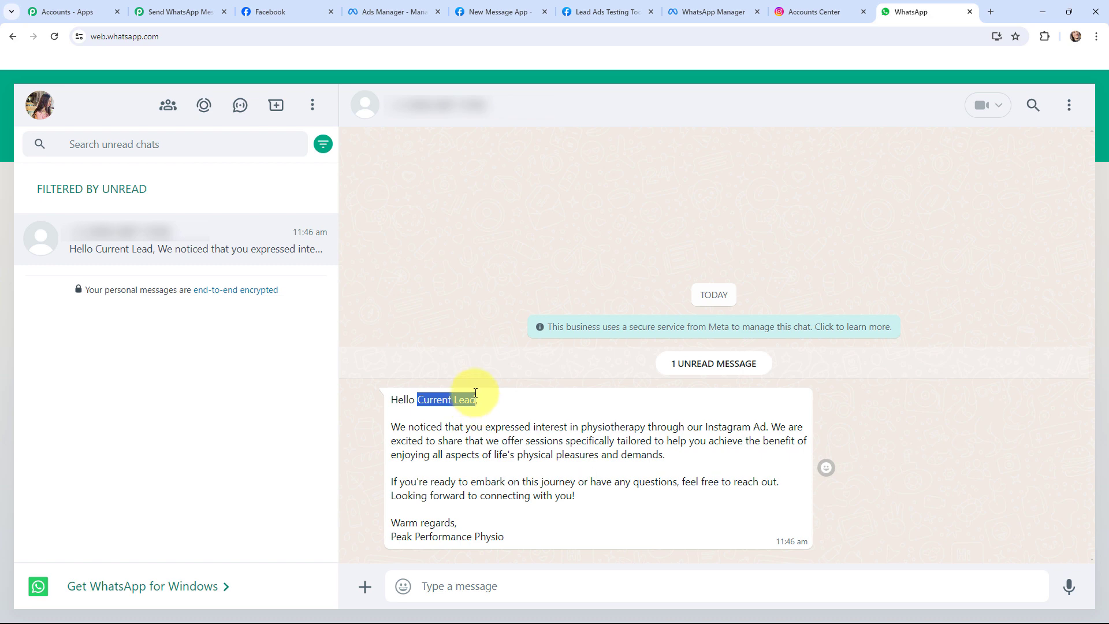
{"action": "left_click", "coordinate": [478, 403]}
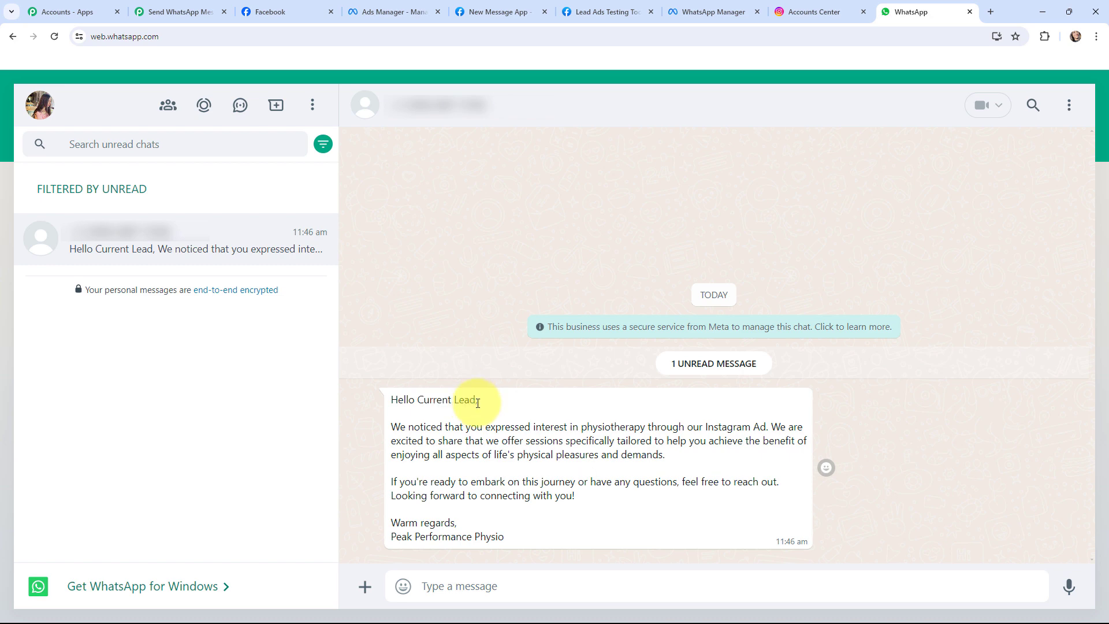